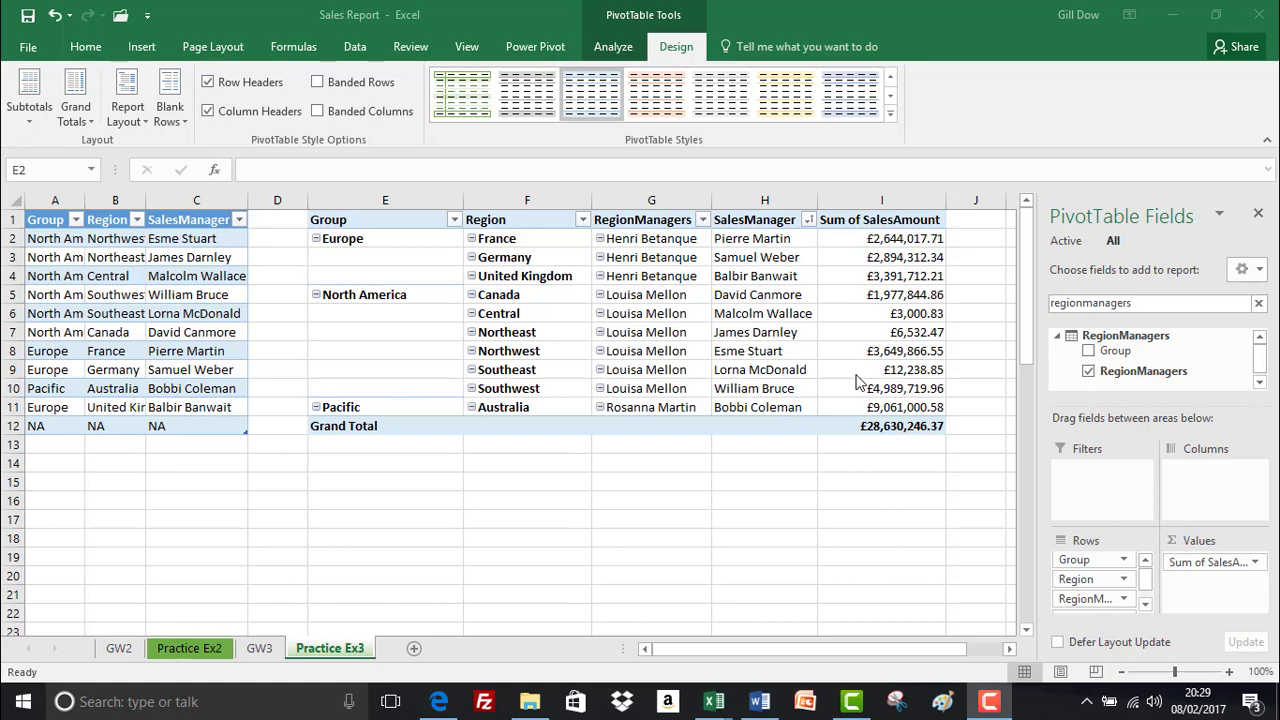
# Add a new worksheet after Practice Ex3 and name it GW4
pyautogui.click(414, 650)
pyautogui.click(414, 650)
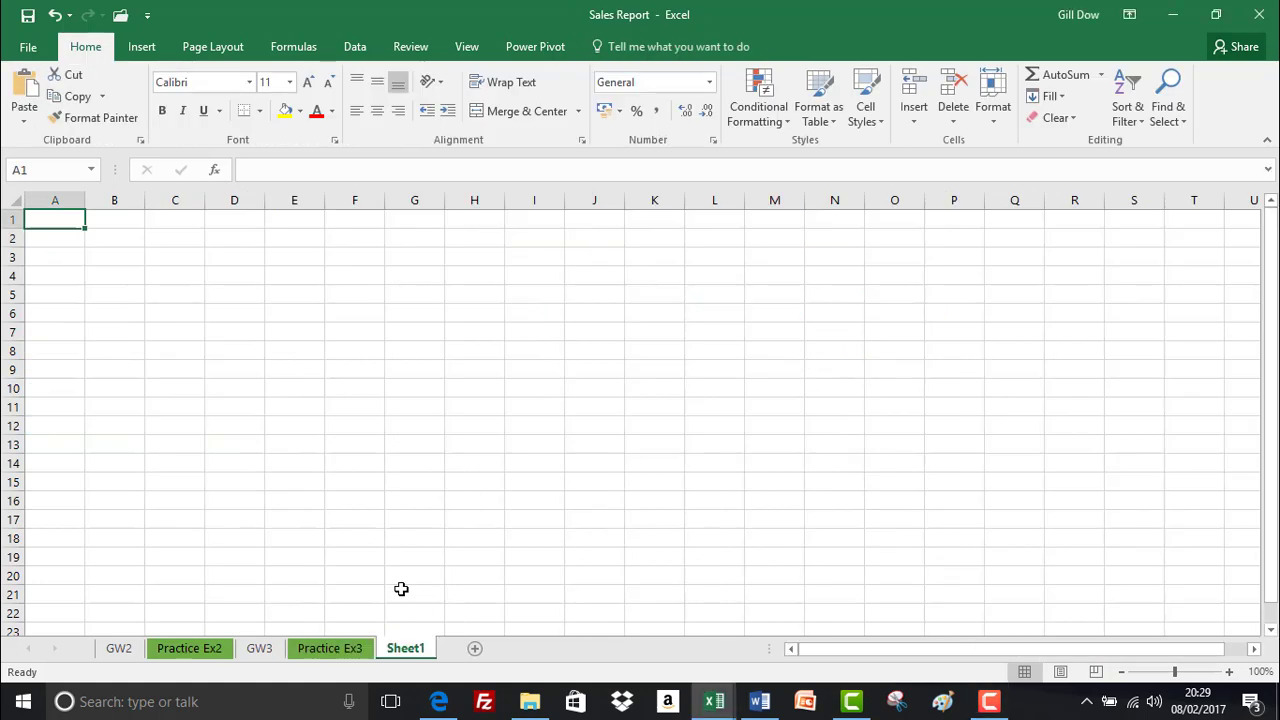
pyautogui.doubleClick(418, 650)
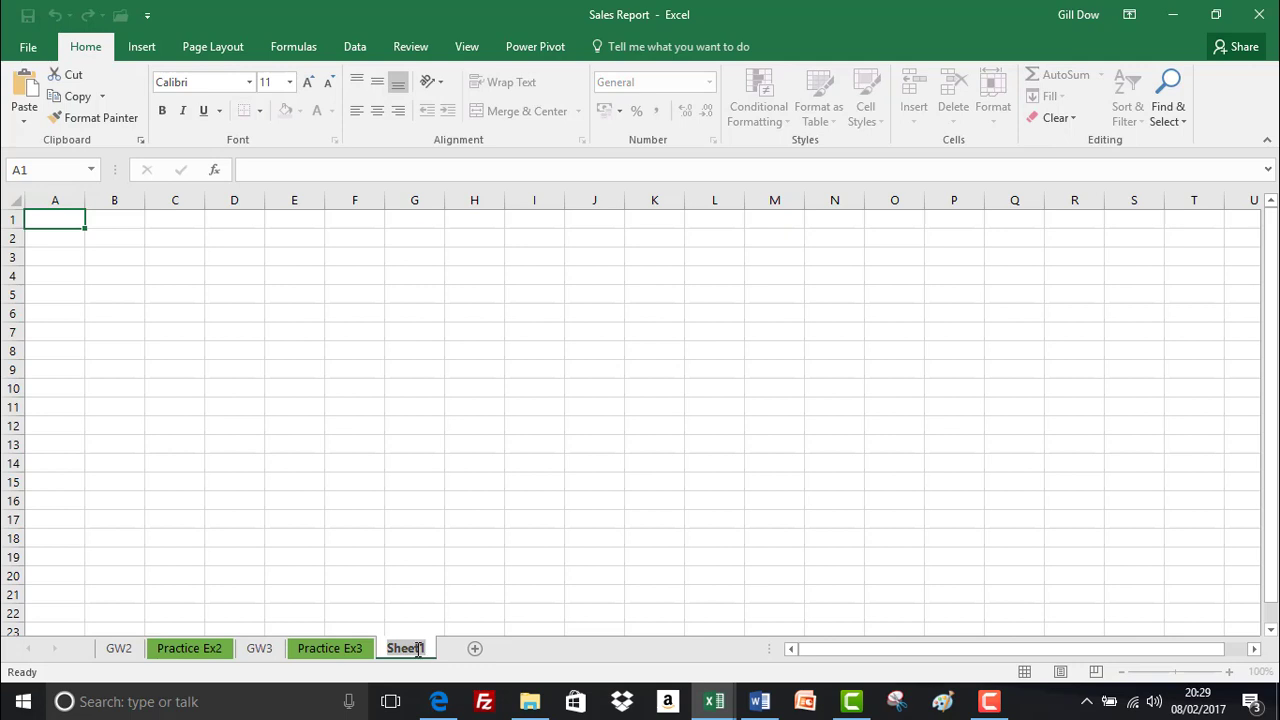
pyautogui.write('GW4')
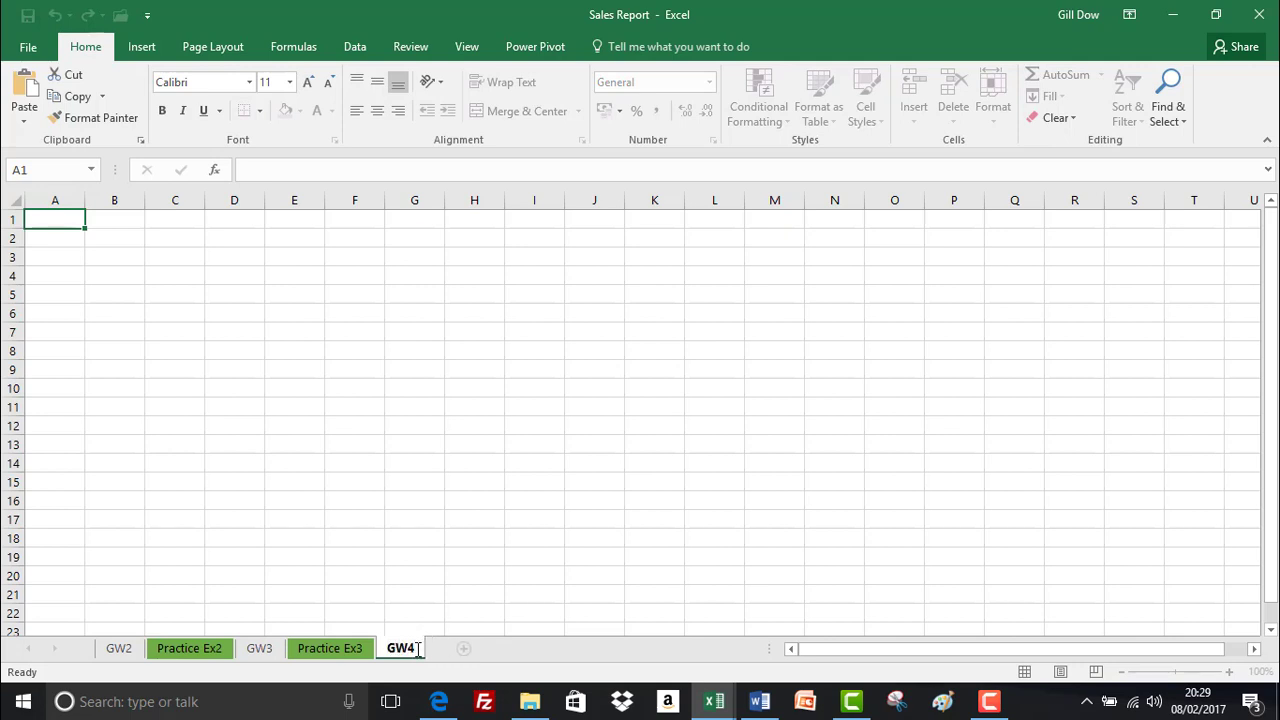
pyautogui.press('Return')
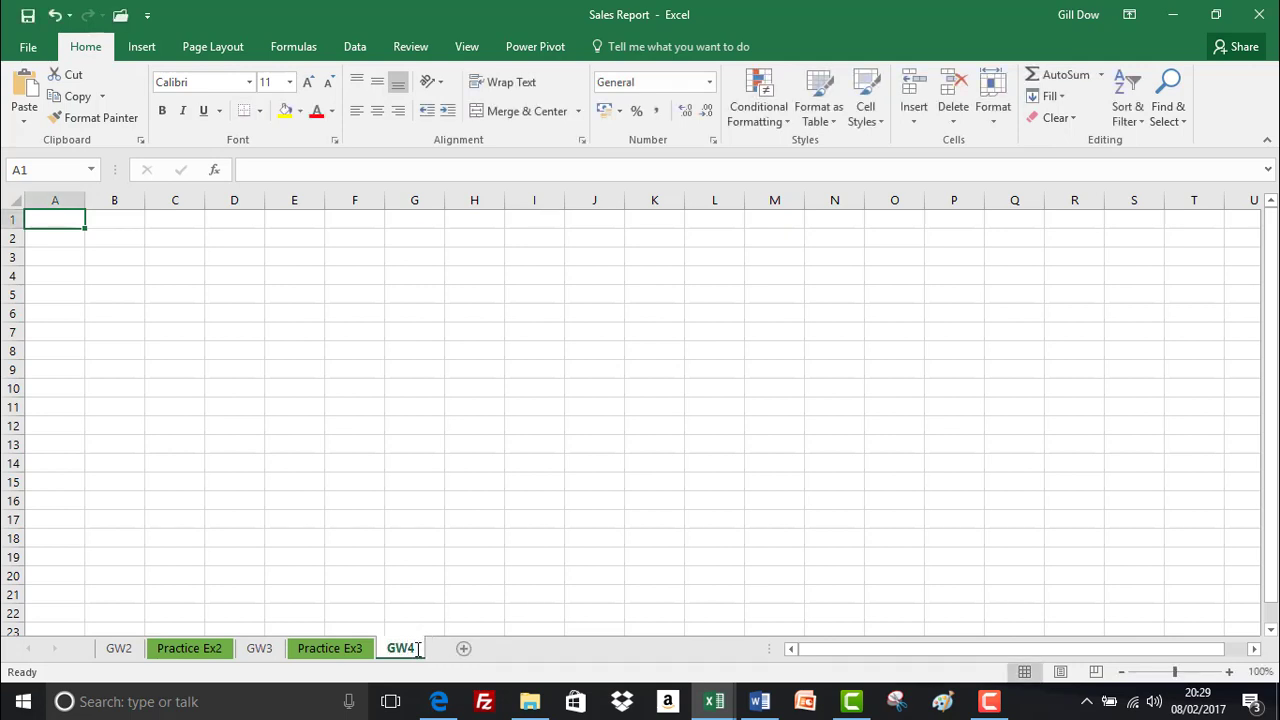
# Insert a PivotTable at cell A1 of the existing GW4 worksheet, using this workbook's Data Model as the source
pyautogui.click(55, 201)
pyautogui.click(64, 219)
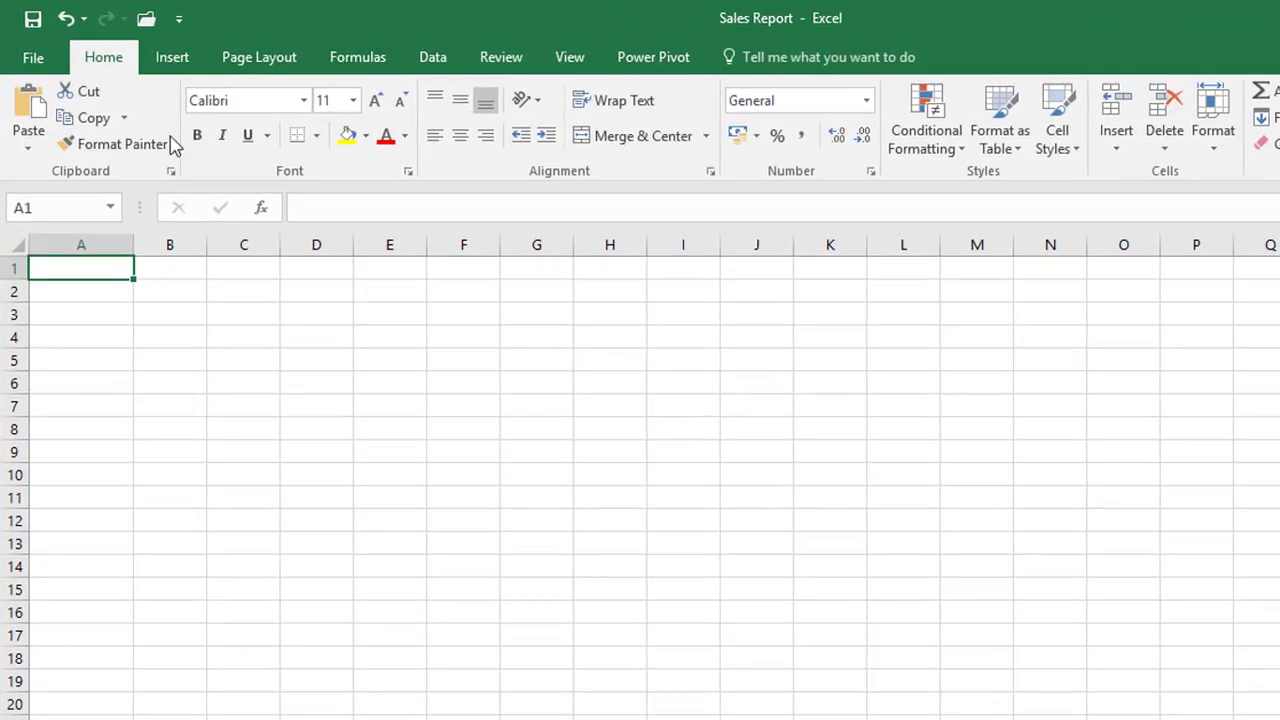
pyautogui.click(177, 74)
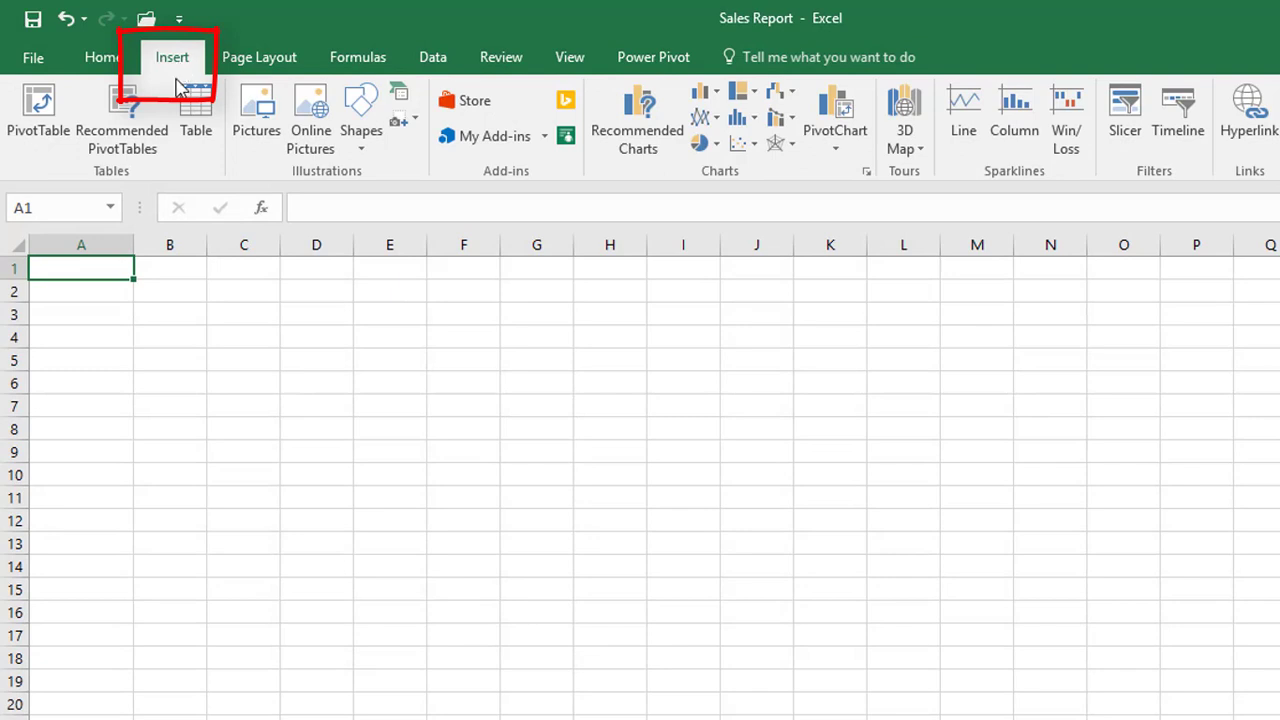
pyautogui.click(38, 108)
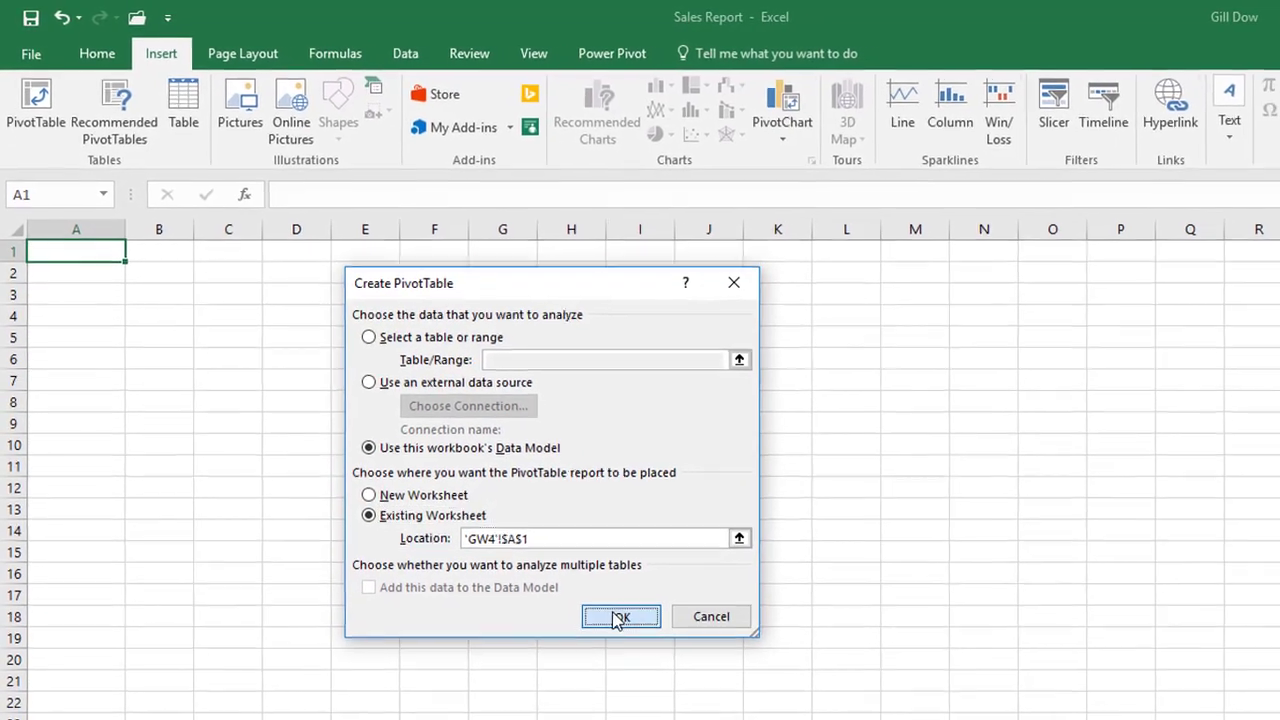
pyautogui.click(621, 618)
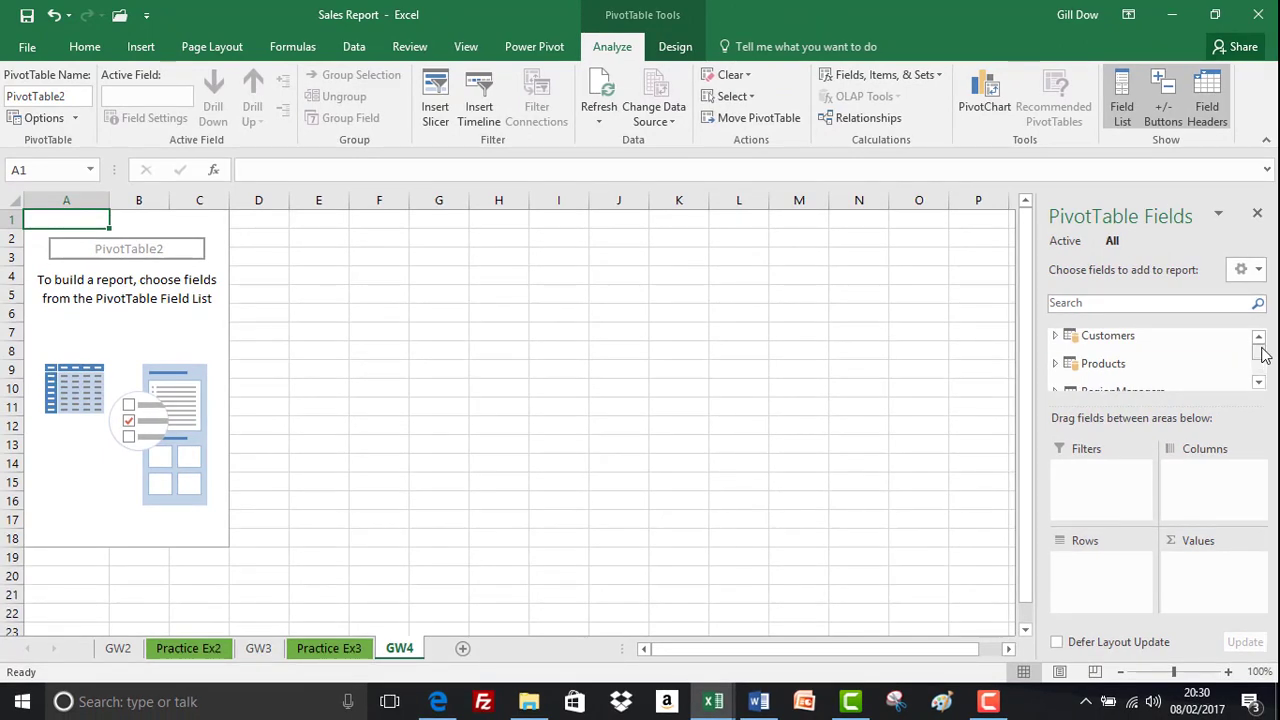
# Add Category, SubCategory and ProductName from the Products table to the PivotTable rows, in that order
pyautogui.moveTo(1262, 354)
pyautogui.mouseDown()
pyautogui.moveTo(1260, 373)
pyautogui.moveTo(1259, 350)
pyautogui.mouseUp()
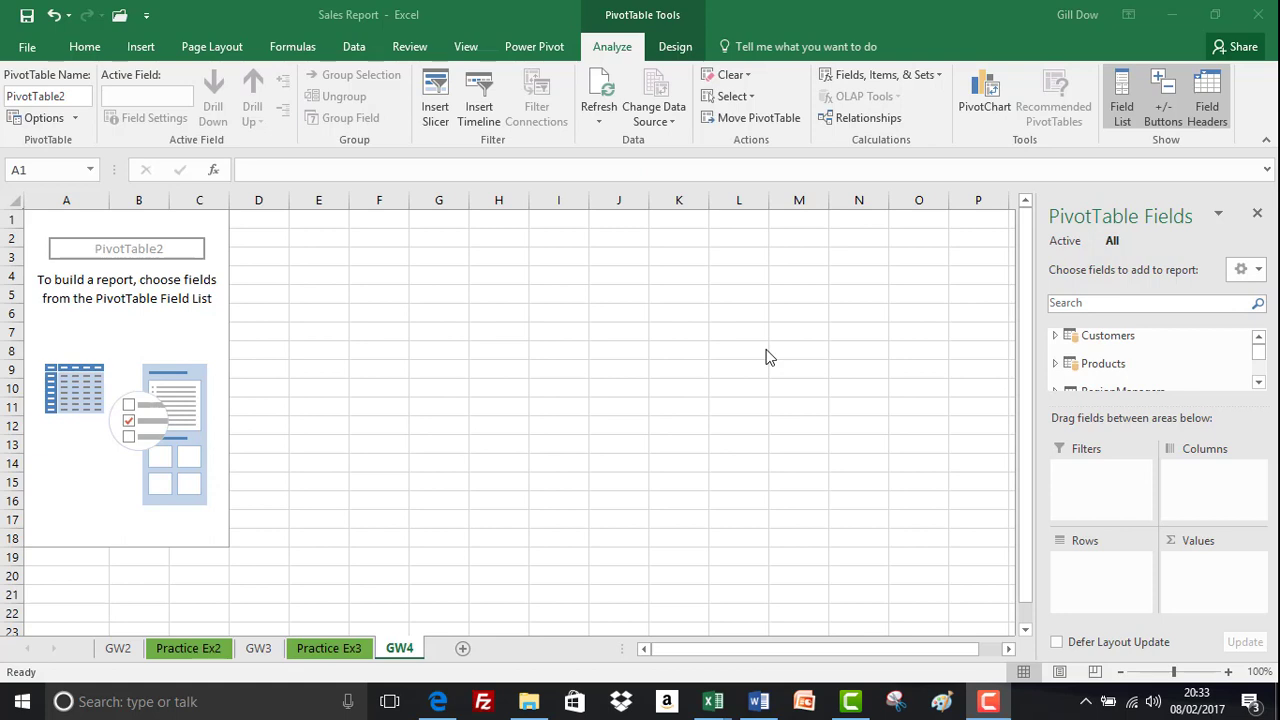
pyautogui.click(1055, 366)
pyautogui.moveTo(1100, 350); pyautogui.dragTo(1086, 566)
pyautogui.click(1258, 382)
pyautogui.click(1259, 384)
pyautogui.moveTo(1157, 360); pyautogui.dragTo(1112, 590)
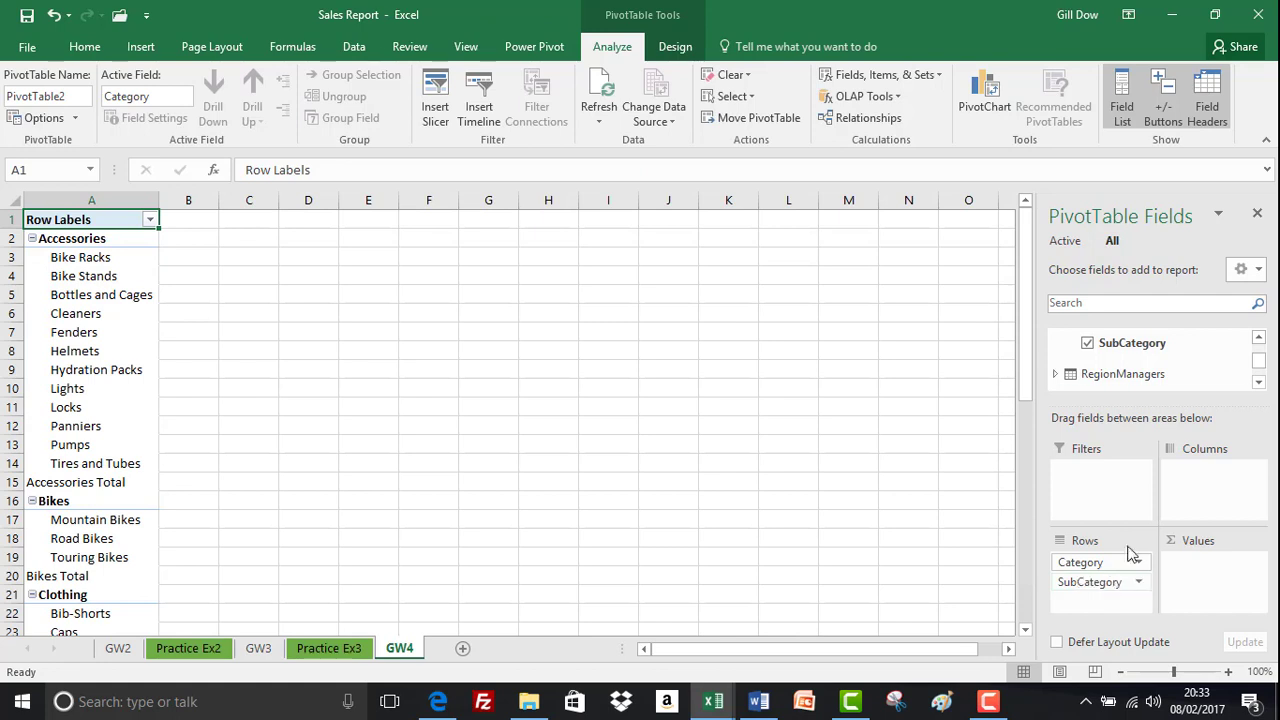
pyautogui.scroll(1, 1257, 366)
pyautogui.moveTo(1135, 350); pyautogui.dragTo(1105, 603)
# Add SalesAmount from the Sales table to the PivotTable values
pyautogui.scroll(5, 1258, 362)
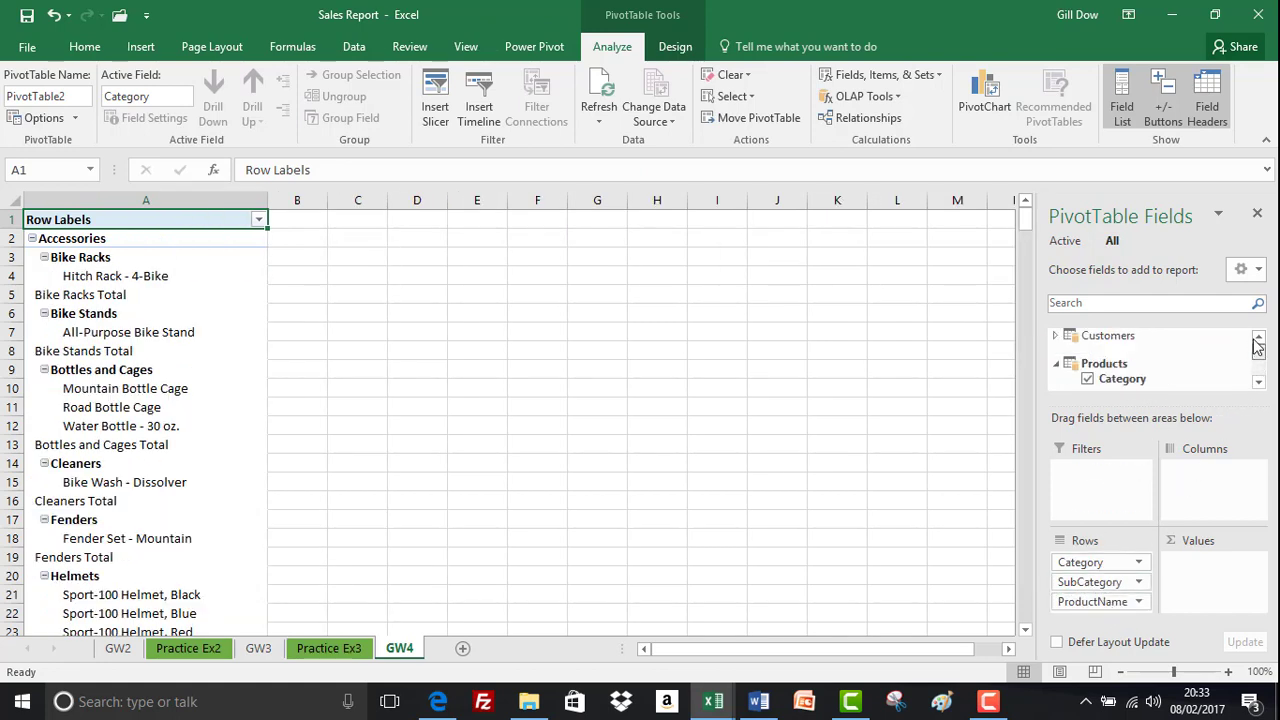
pyautogui.scroll(-3, 1258, 360)
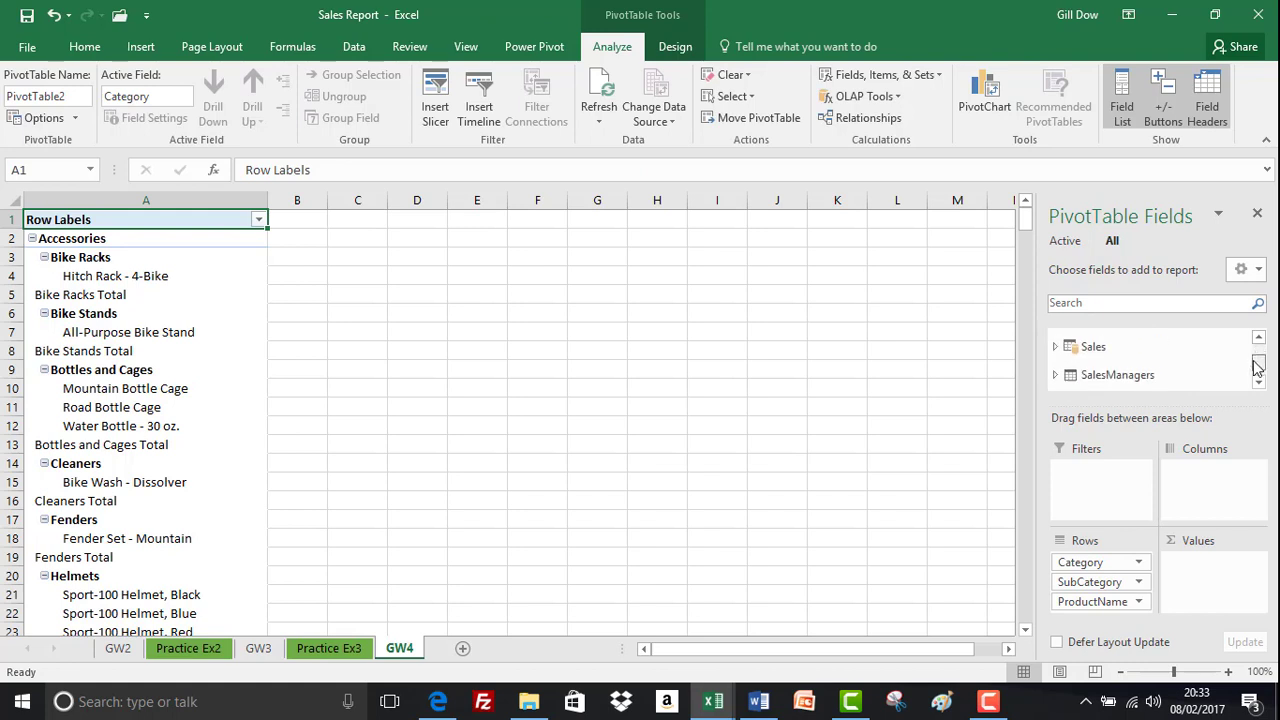
pyautogui.click(1055, 340)
pyautogui.scroll(-5, 1258, 370)
pyautogui.scroll(2, 1256, 370)
pyautogui.moveTo(1131, 340); pyautogui.dragTo(1199, 582)
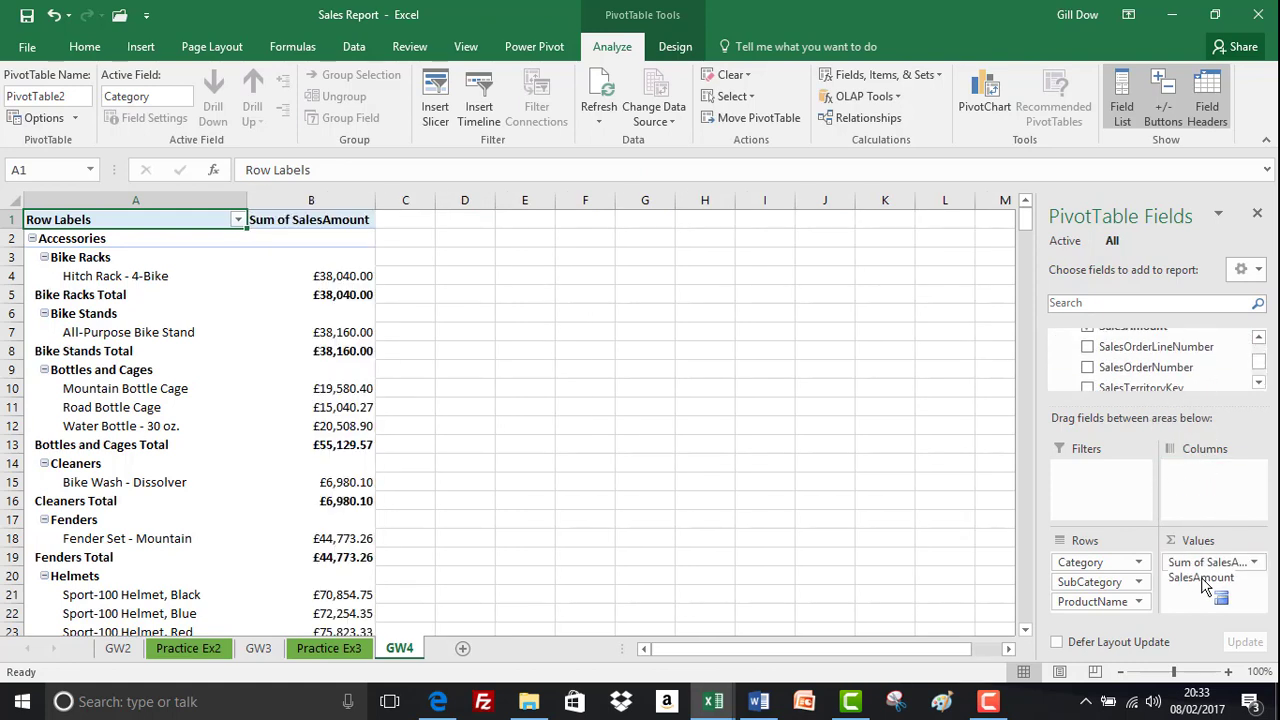
# Look through the PivotTable's product rows and subtotals, and return to the start of the sheet
pyautogui.click(424, 309)
pyautogui.scroll(-2, 424, 309)
pyautogui.scroll(-18, 424, 309)
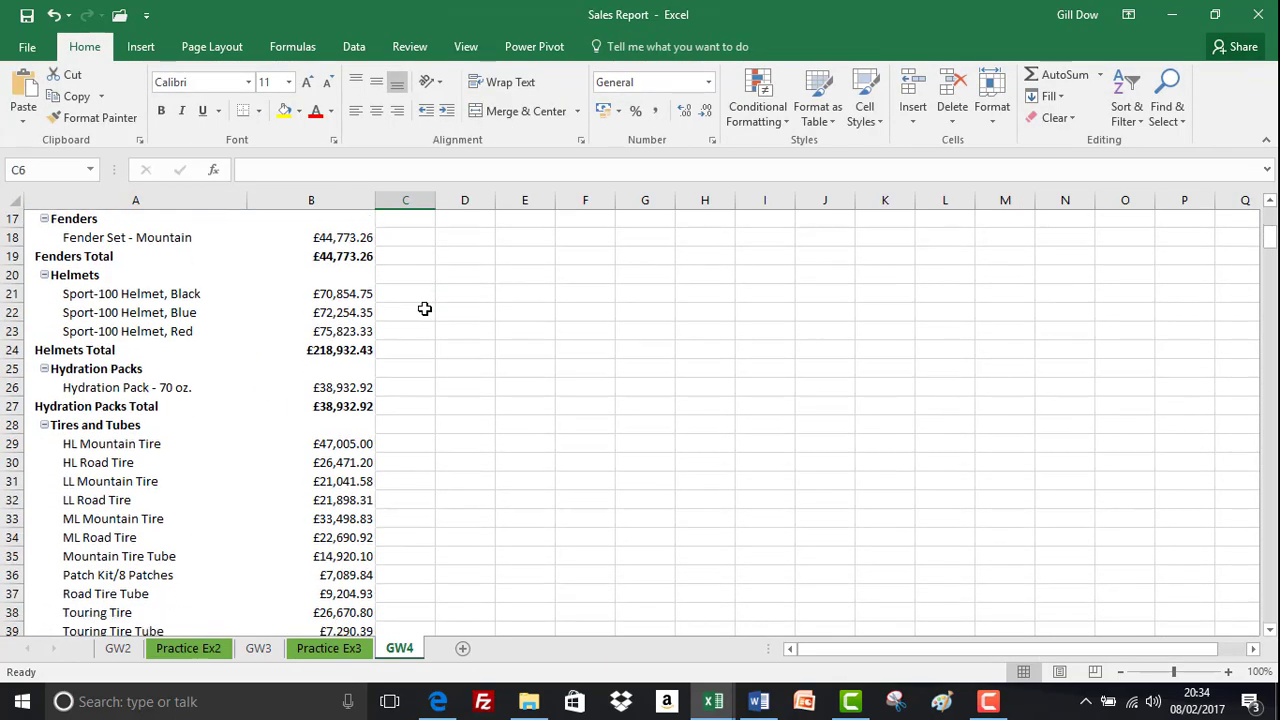
pyautogui.scroll(-20, 424, 309)
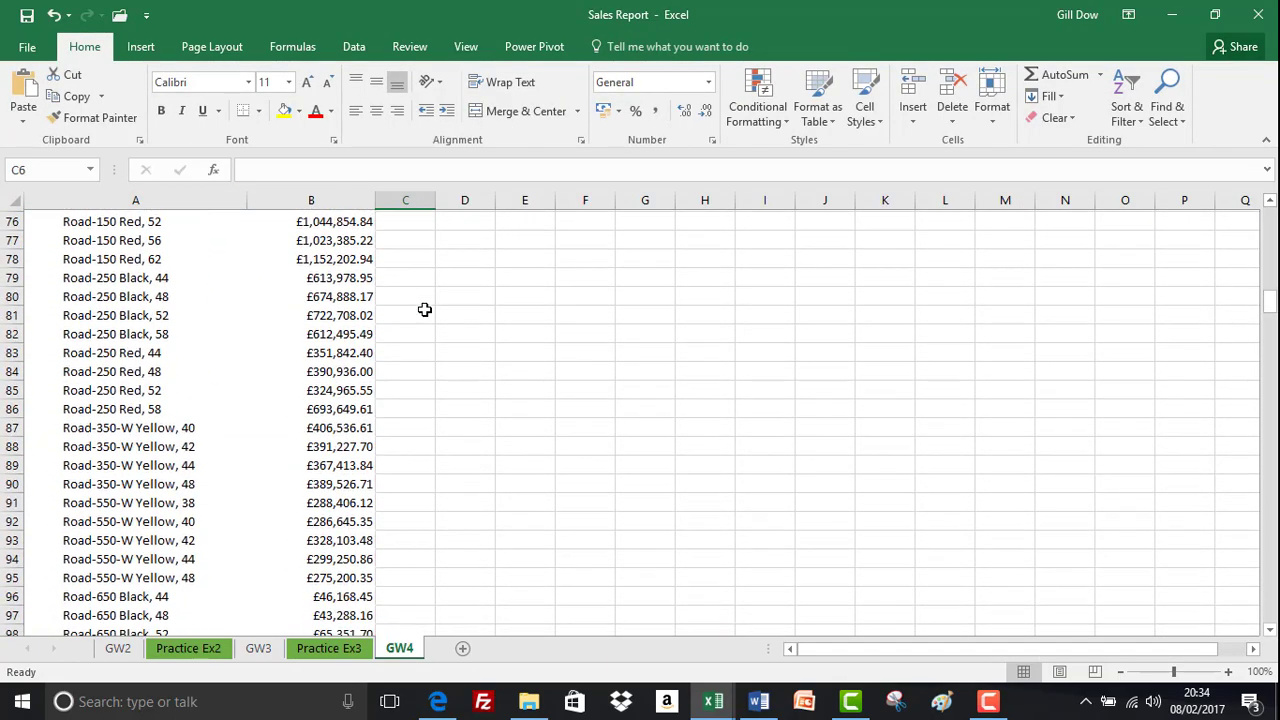
pyautogui.scroll(20, 424, 311)
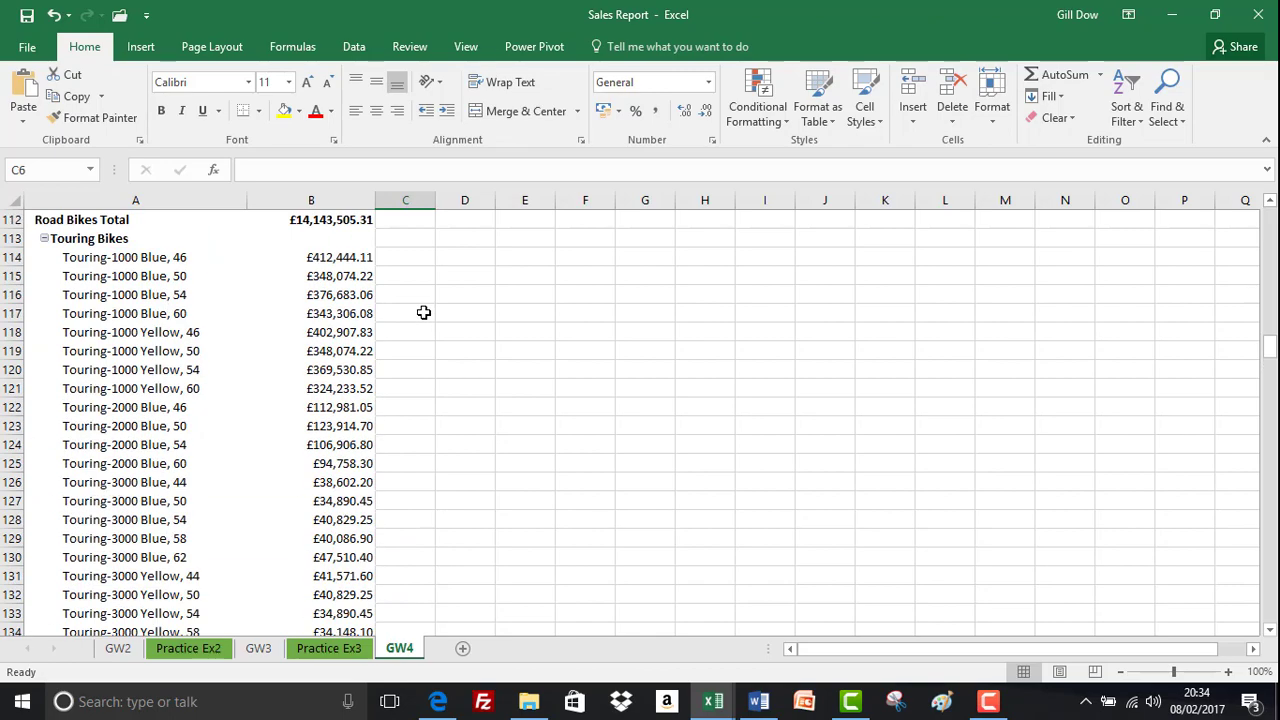
pyautogui.scroll(18, 423, 313)
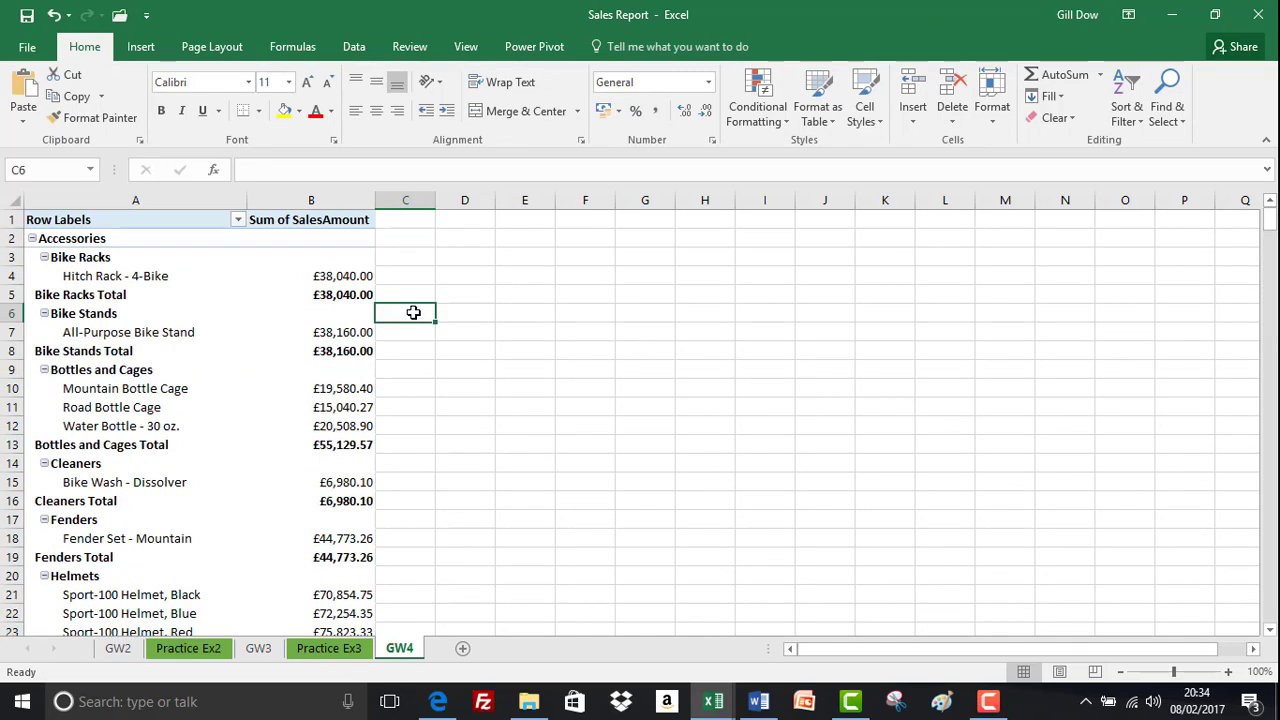
# Collapse the entire Category field of the PivotTable and expand the entire field again
pyautogui.rightClick(36, 242)
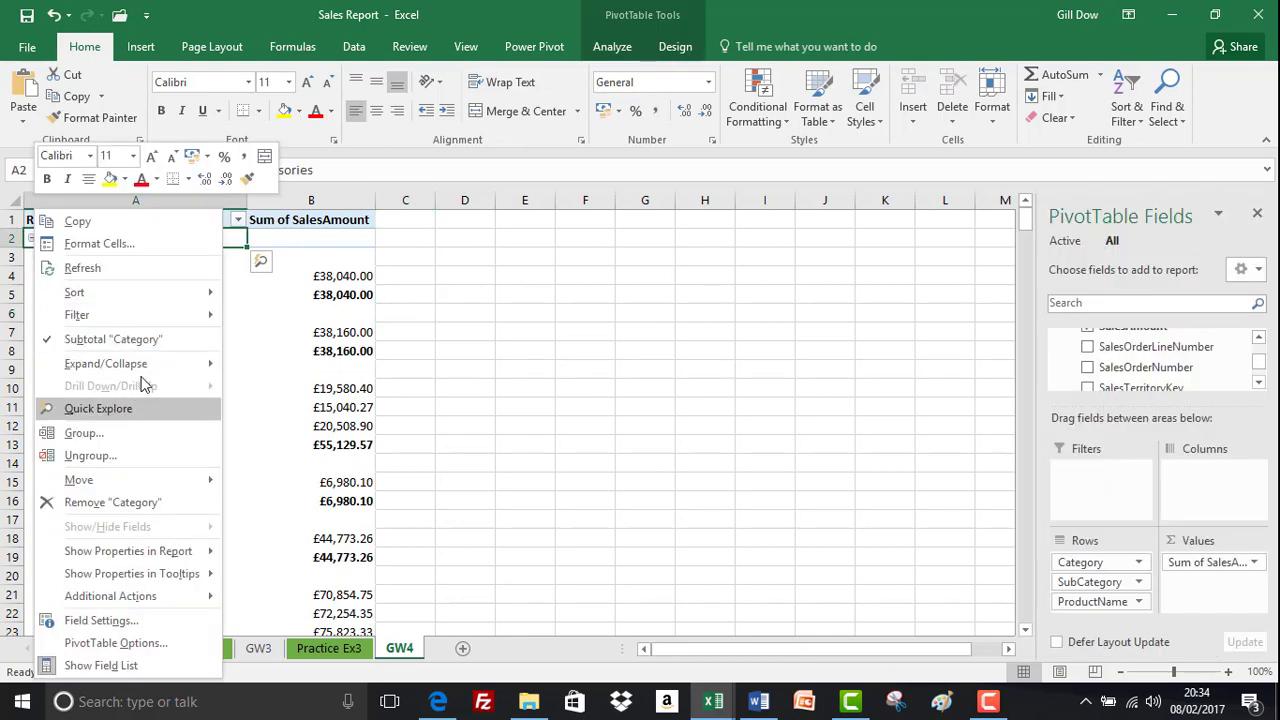
pyautogui.moveTo(148, 364)
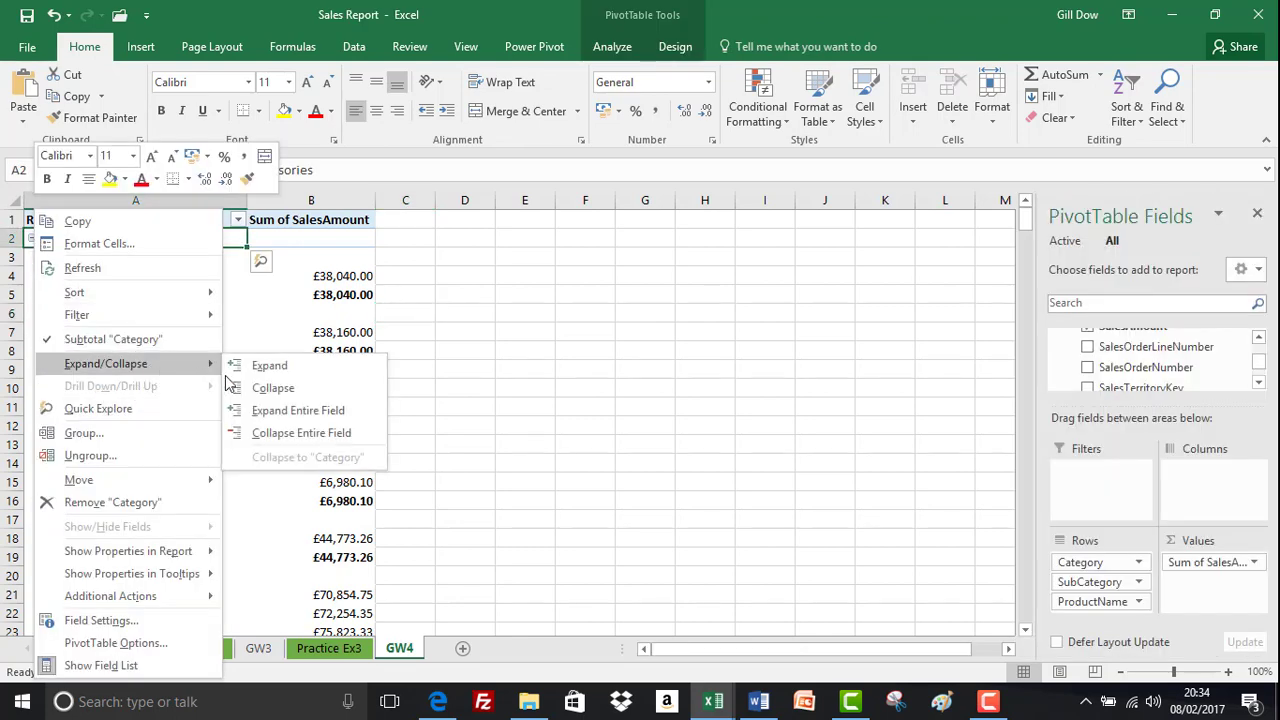
pyautogui.click(268, 432)
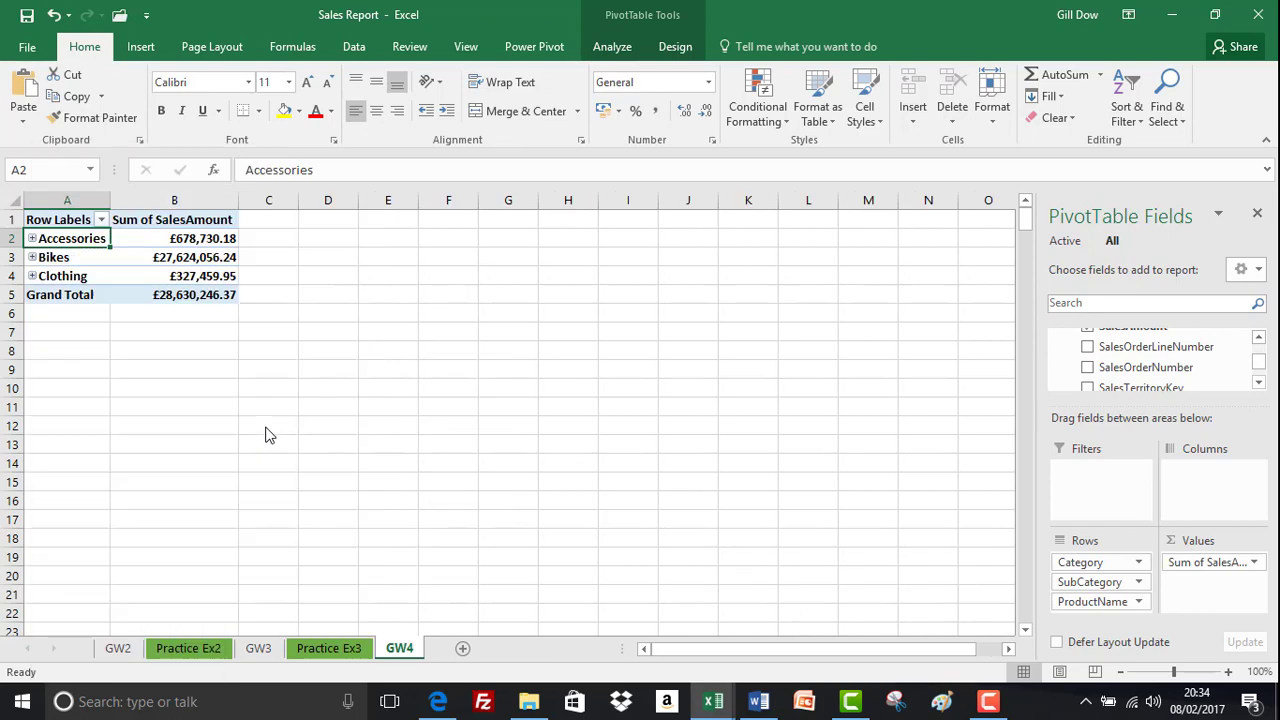
pyautogui.rightClick(34, 249)
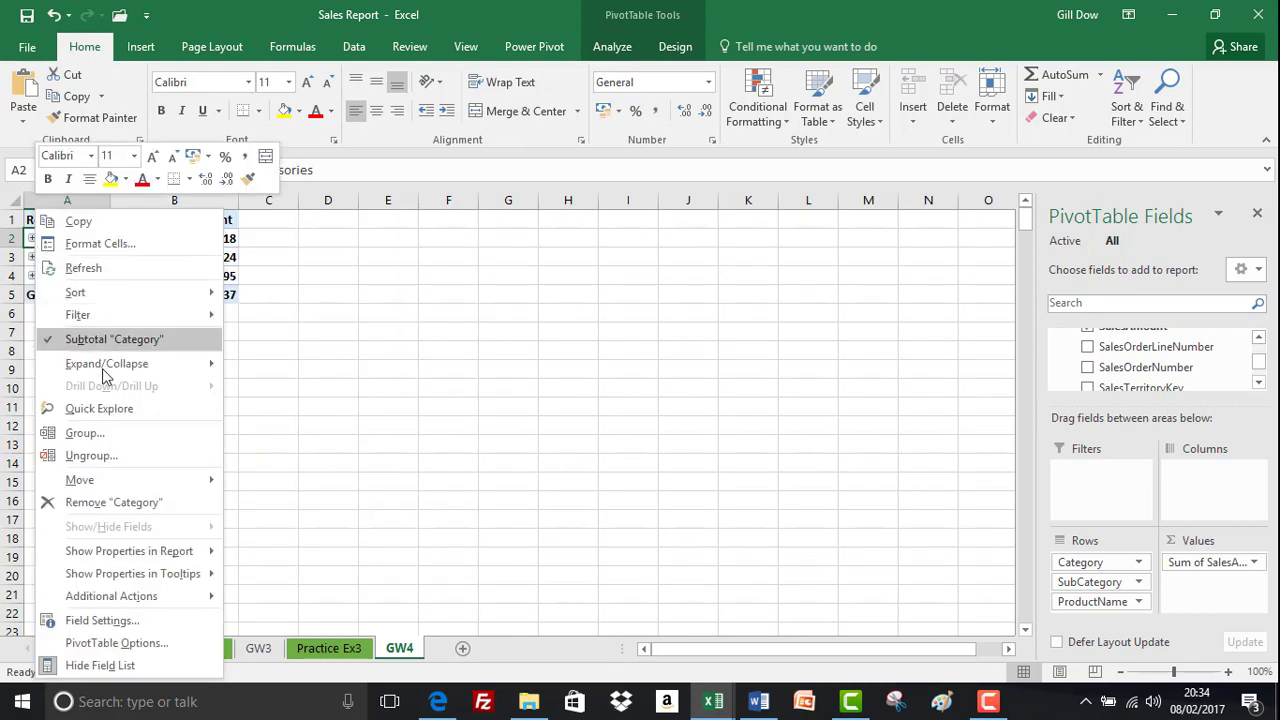
pyautogui.moveTo(210, 363)
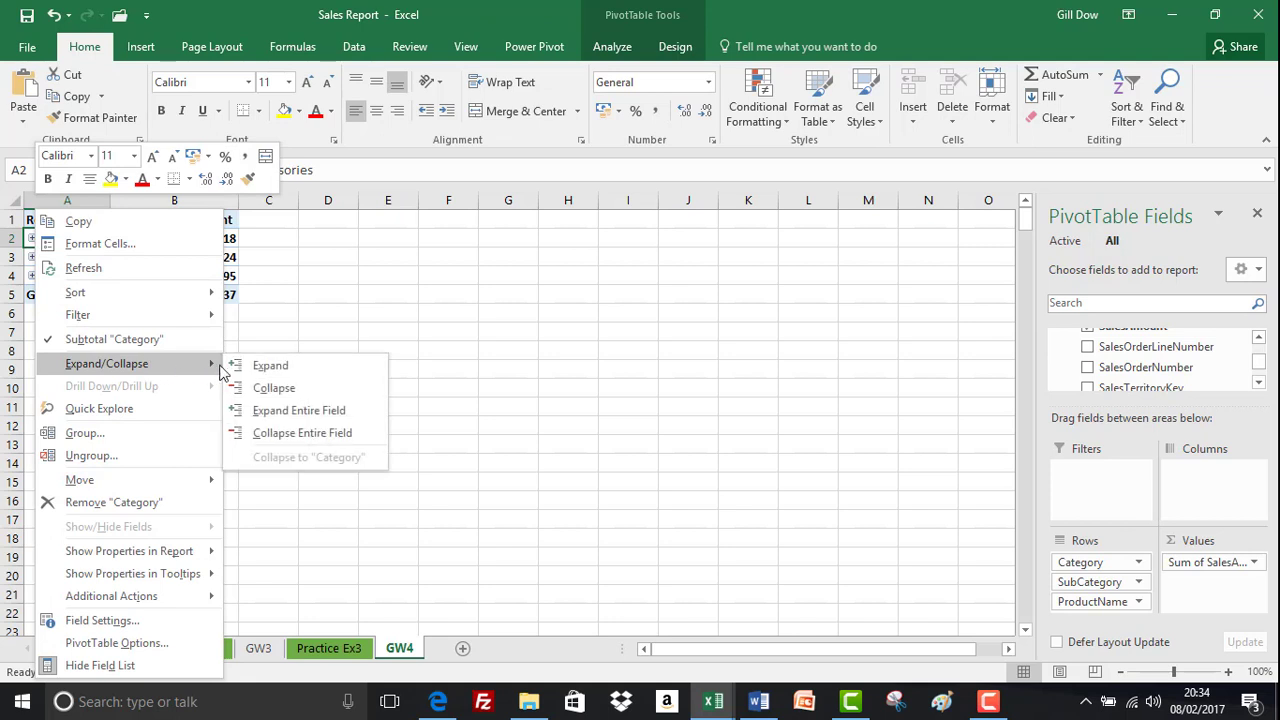
pyautogui.click(271, 412)
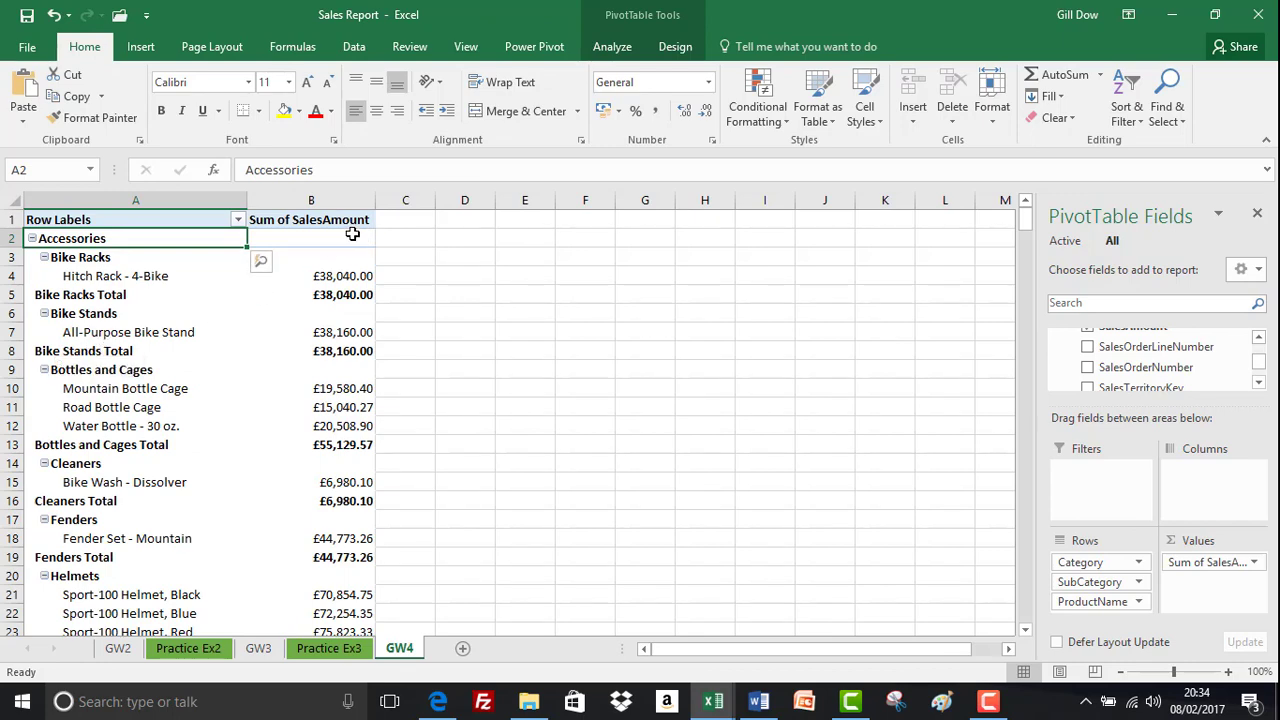
# Open the data model in Power Pivot and lengthen the Products table in the diagram to fit all its columns
pyautogui.click(534, 50)
pyautogui.click(30, 95)
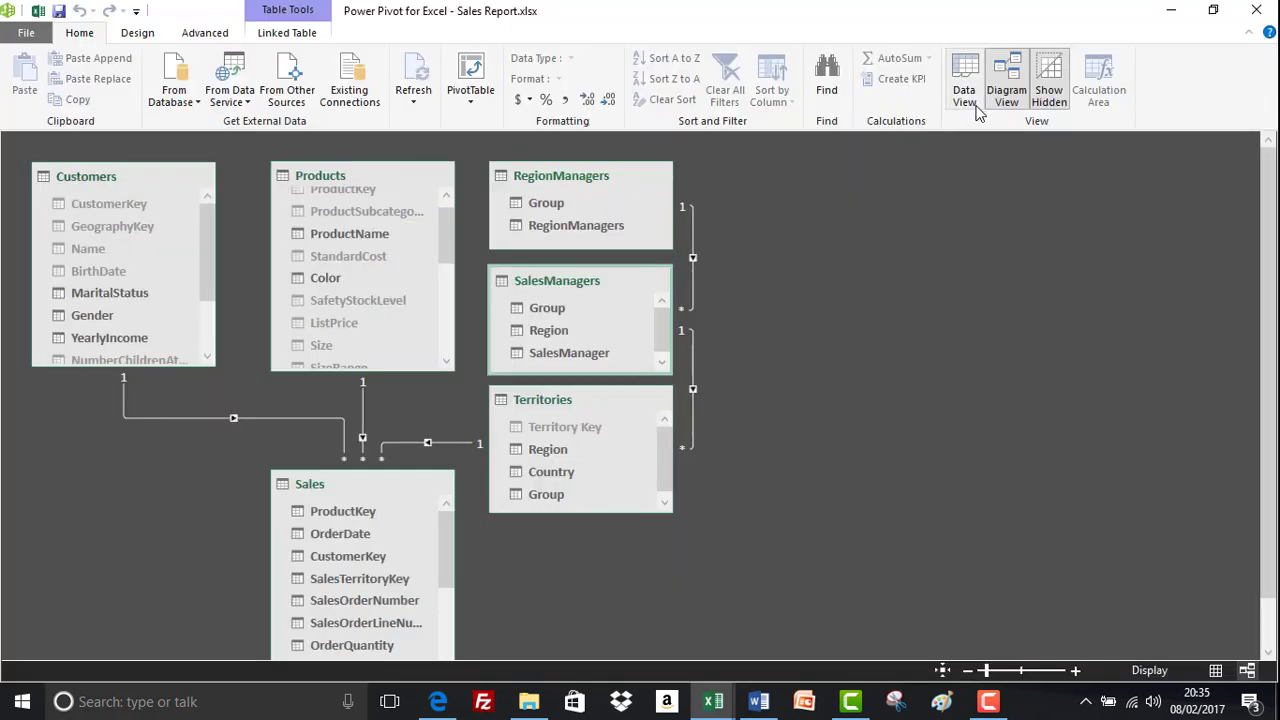
pyautogui.moveTo(427, 371); pyautogui.dragTo(415, 518)
pyautogui.scroll(1, 533, 552)
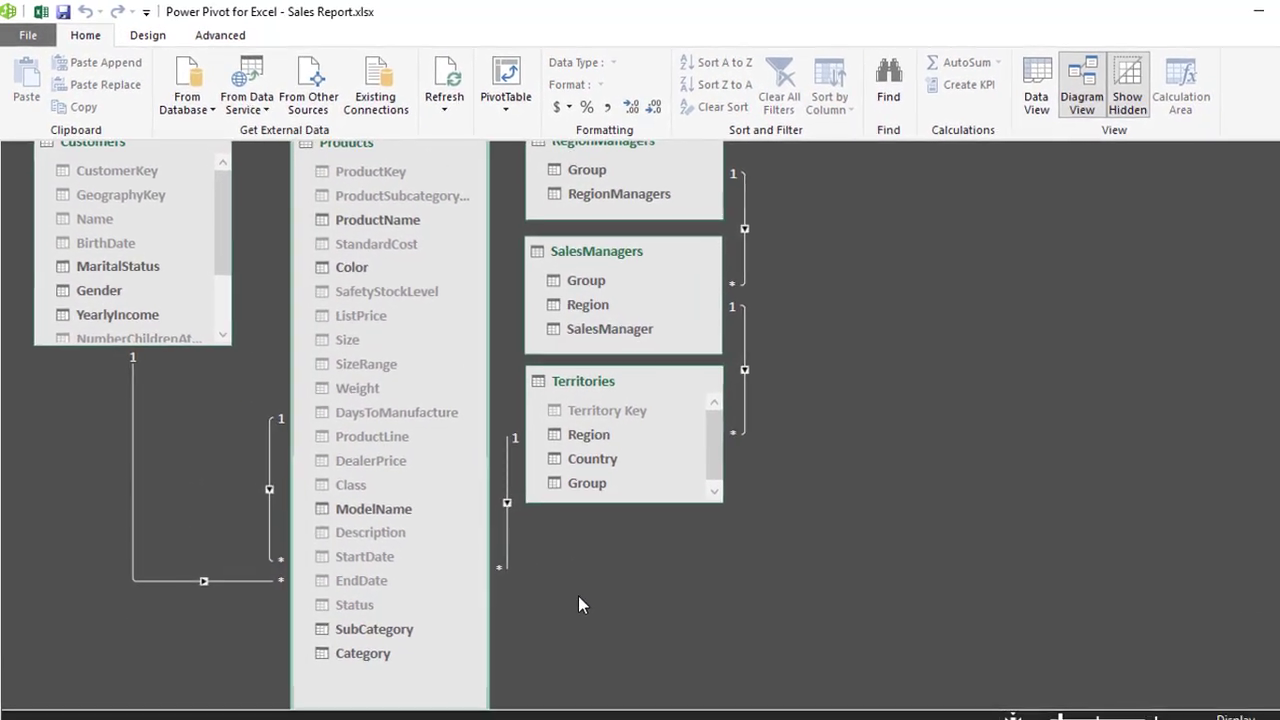
# Create a hierarchy in the Products table and name it All Products
pyautogui.scroll(1, 576, 595)
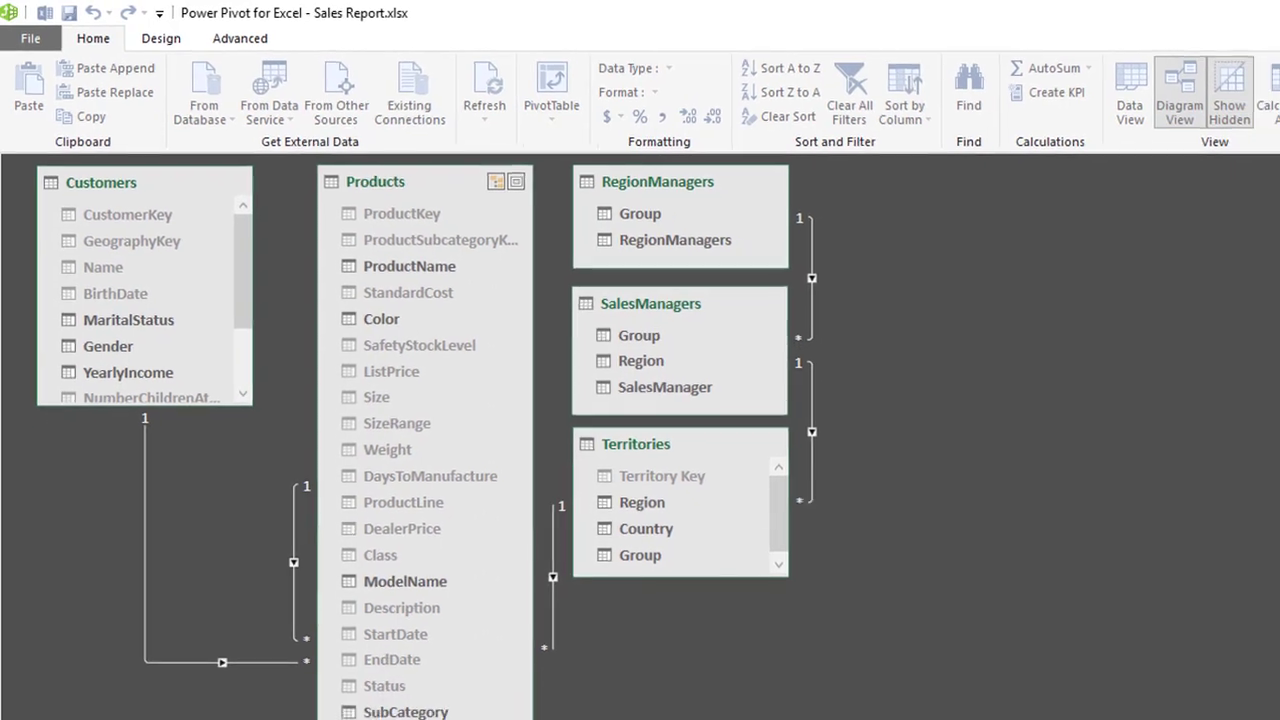
pyautogui.click(496, 181)
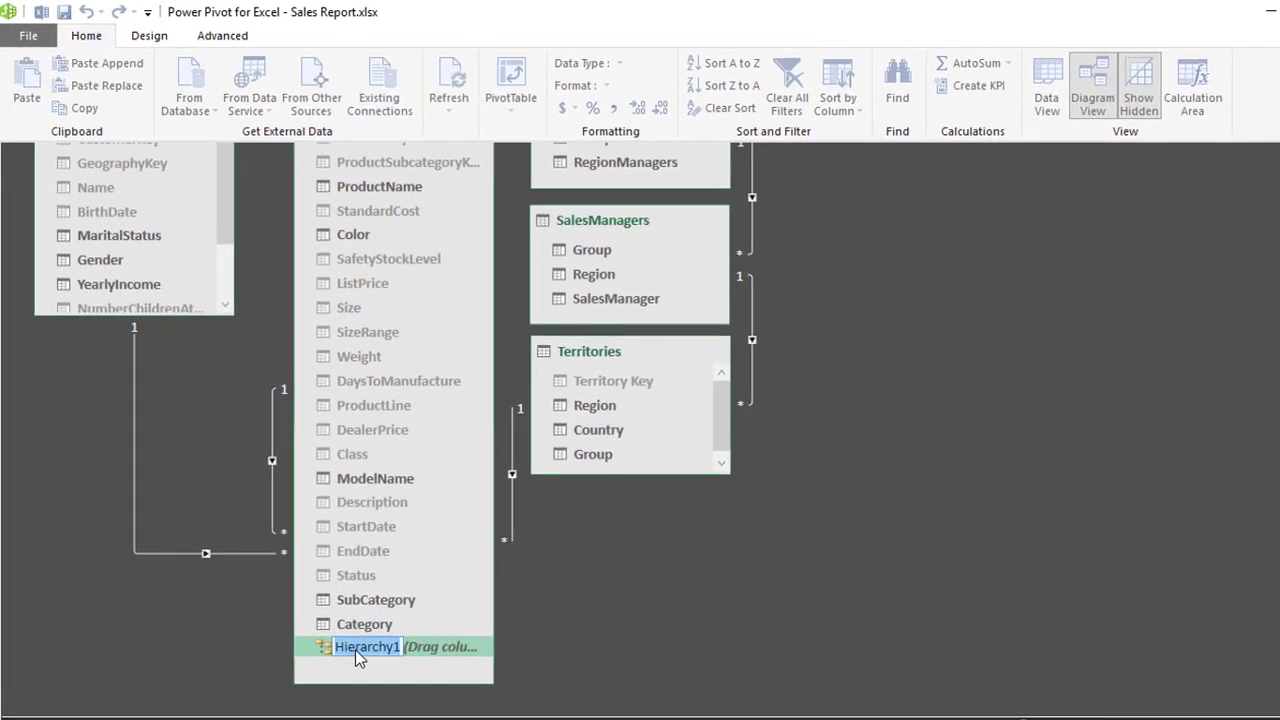
pyautogui.write('All Products')
pyautogui.press('Return')
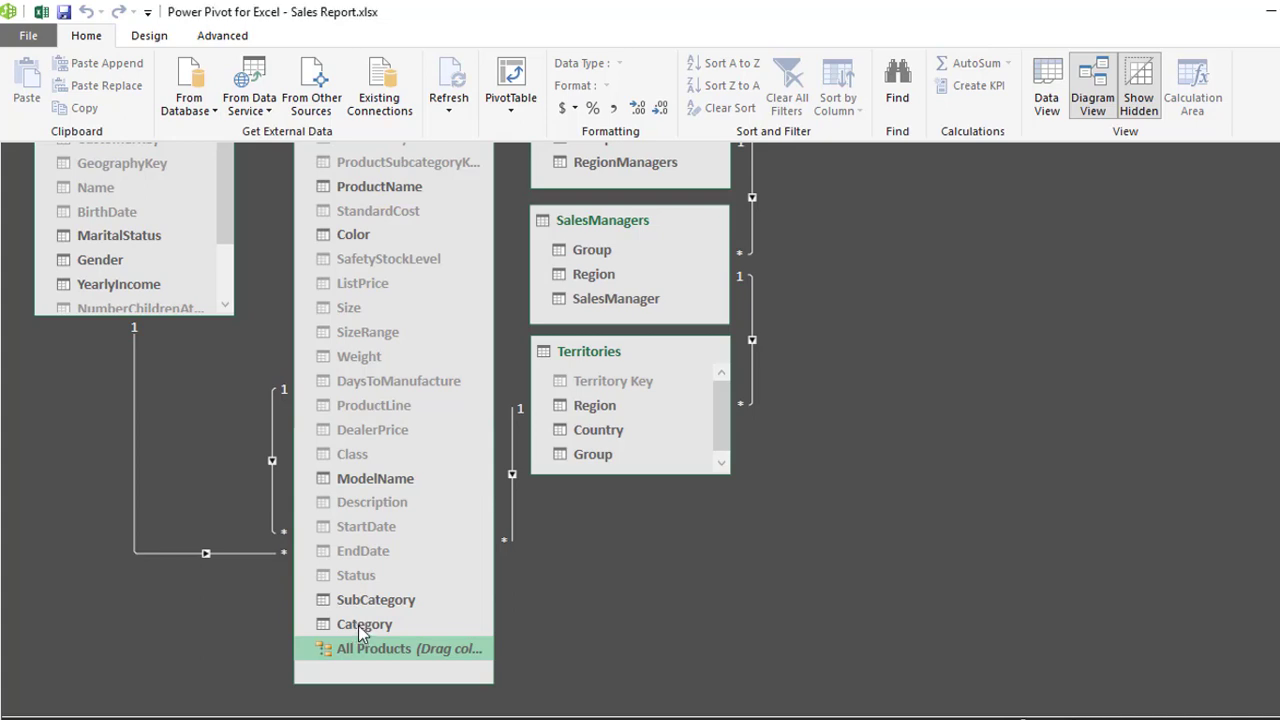
# Add Category, SubCategory and ProductName as successive levels of the All Products hierarchy
pyautogui.moveTo(362, 627); pyautogui.dragTo(360, 662)
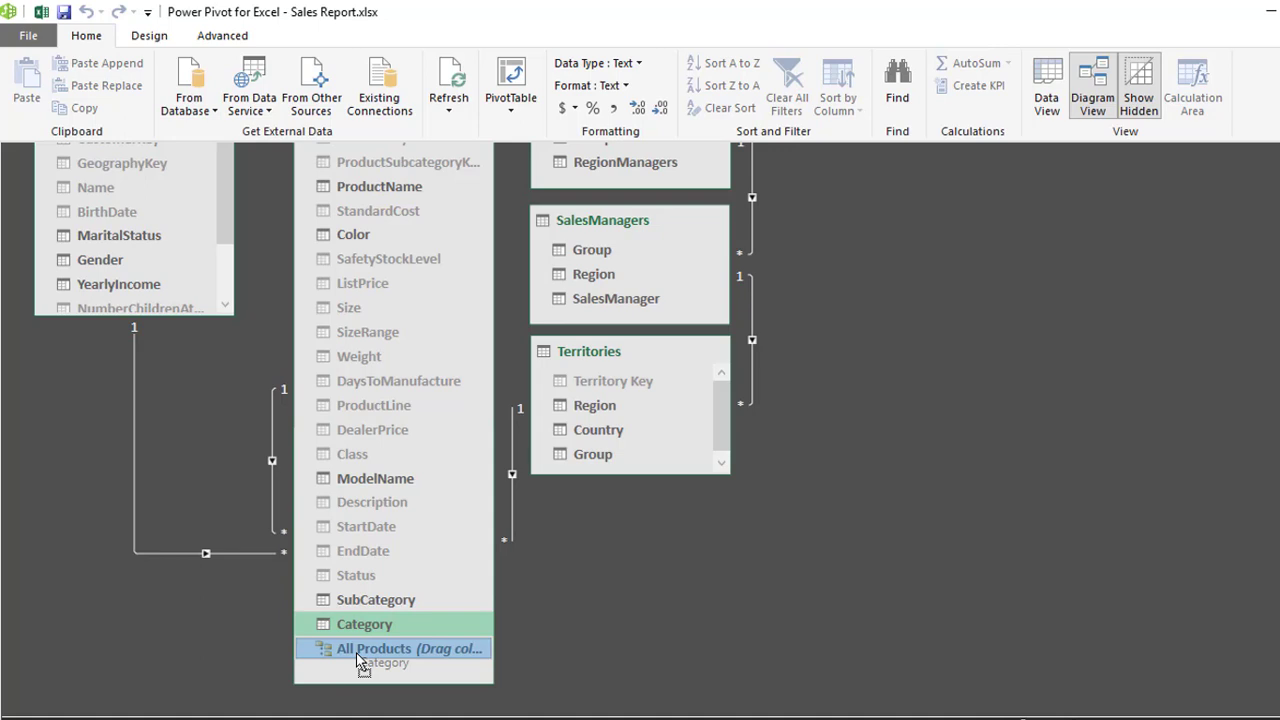
pyautogui.moveTo(360, 662); pyautogui.dragTo(362, 658)
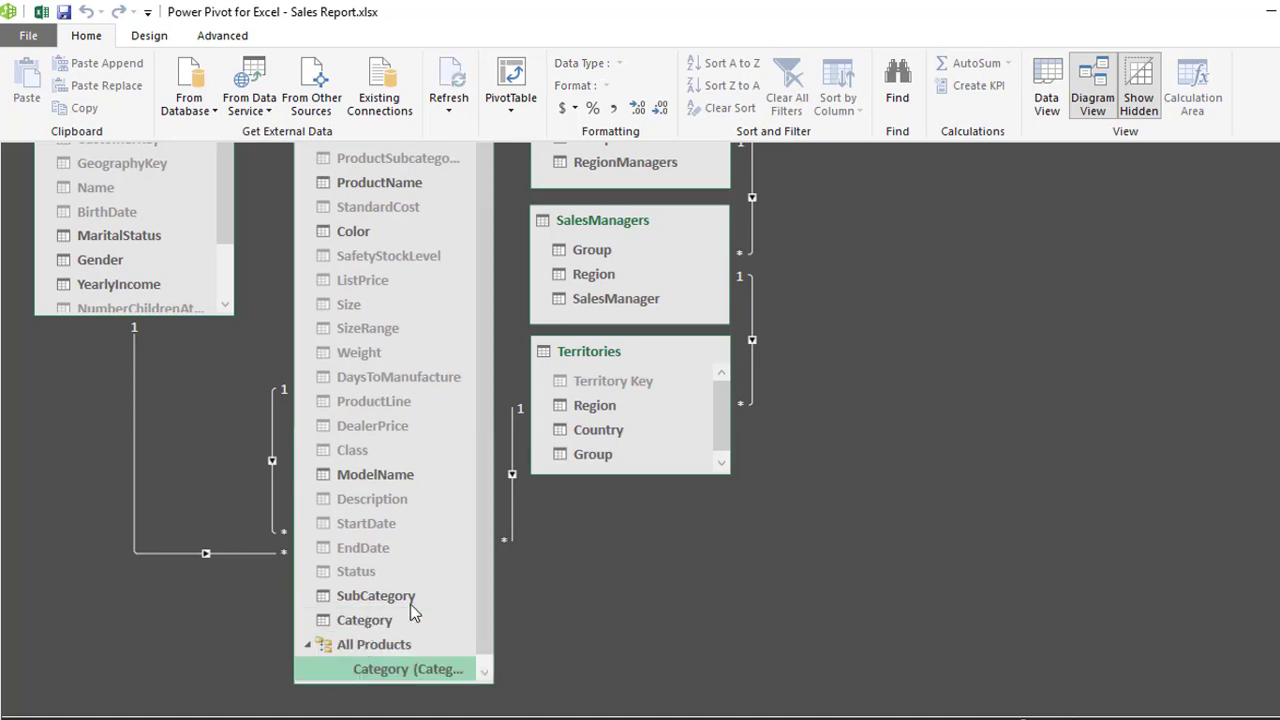
pyautogui.moveTo(390, 598); pyautogui.dragTo(398, 678)
pyautogui.scroll(-1, 481, 648)
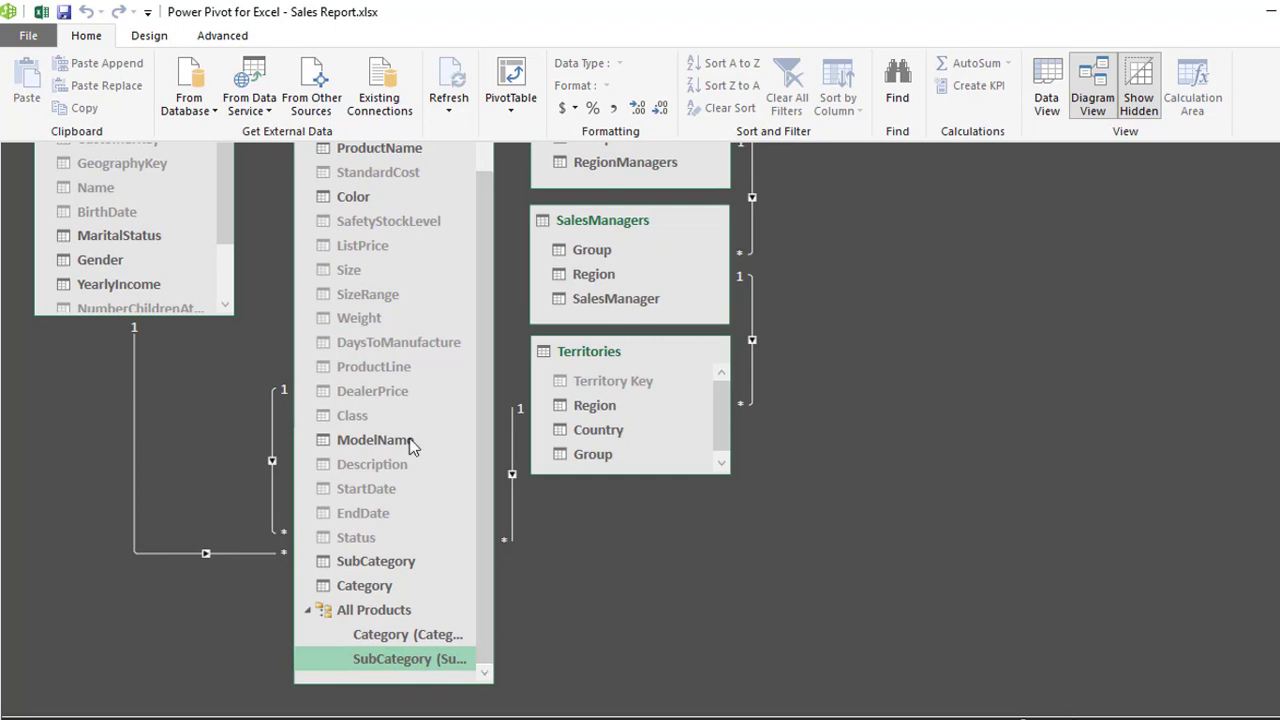
pyautogui.scroll(1, 484, 175)
pyautogui.moveTo(398, 162); pyautogui.dragTo(394, 318)
pyautogui.scroll(-5, 394, 300)
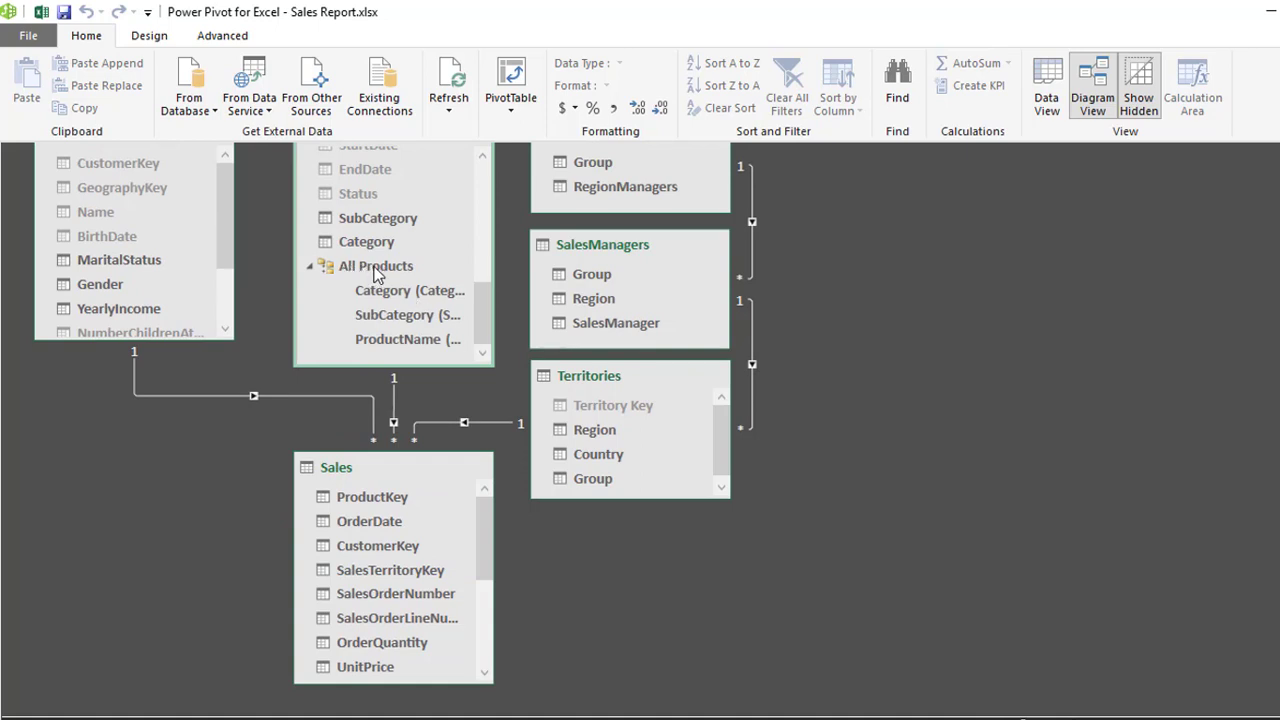
pyautogui.doubleClick(376, 270)
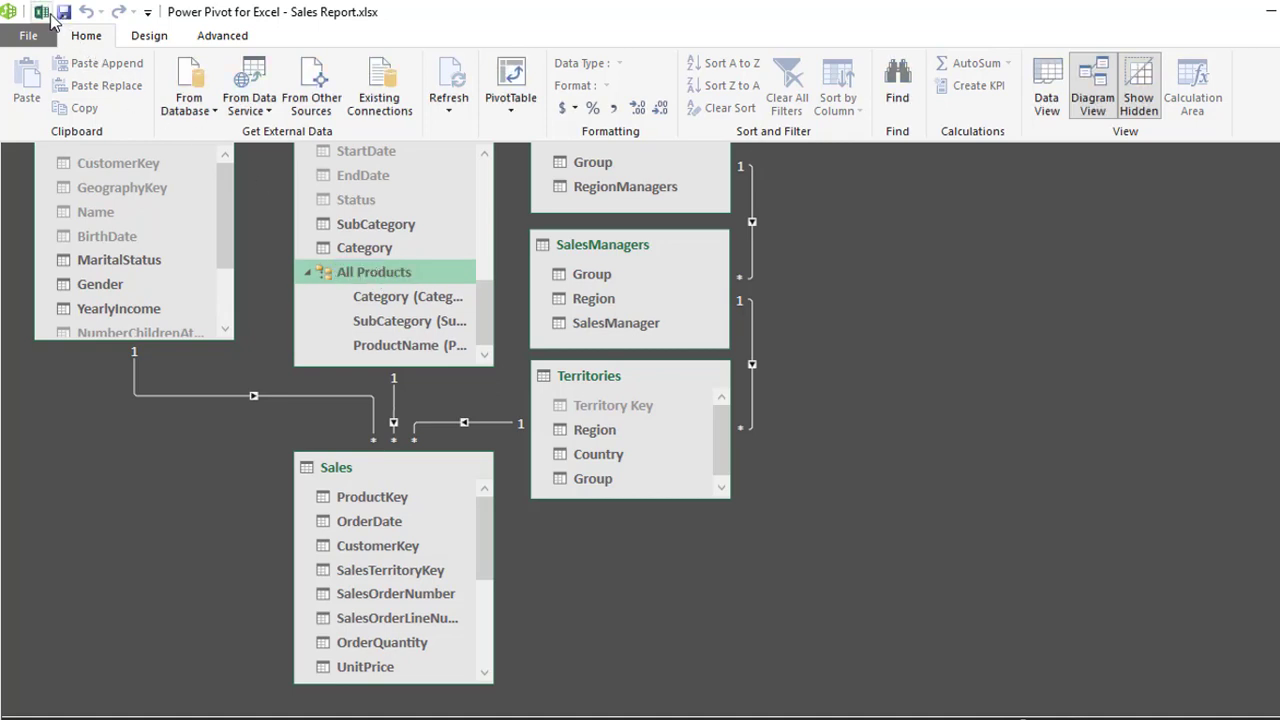
# Switch back to Excel and insert a PivotTable from the workbook's Data Model at cell E1 of sheet GW4
pyautogui.click(46, 14)
pyautogui.click(567, 249)
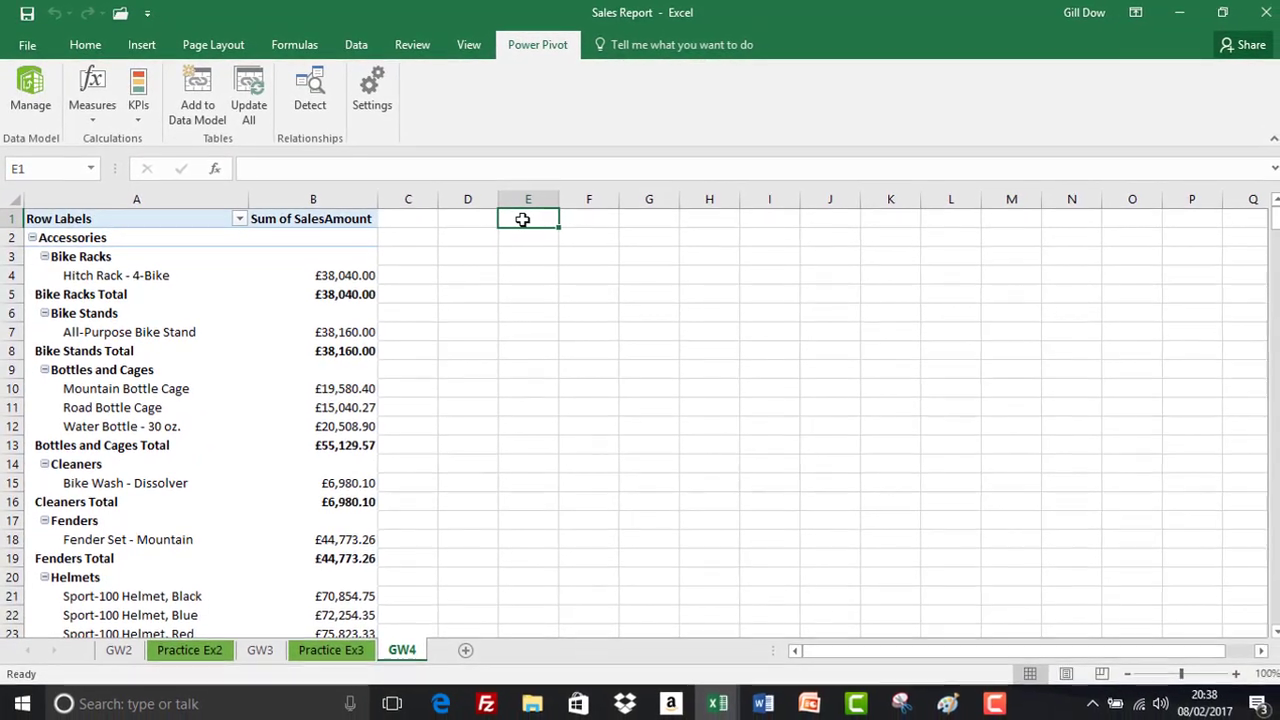
pyautogui.click(140, 45)
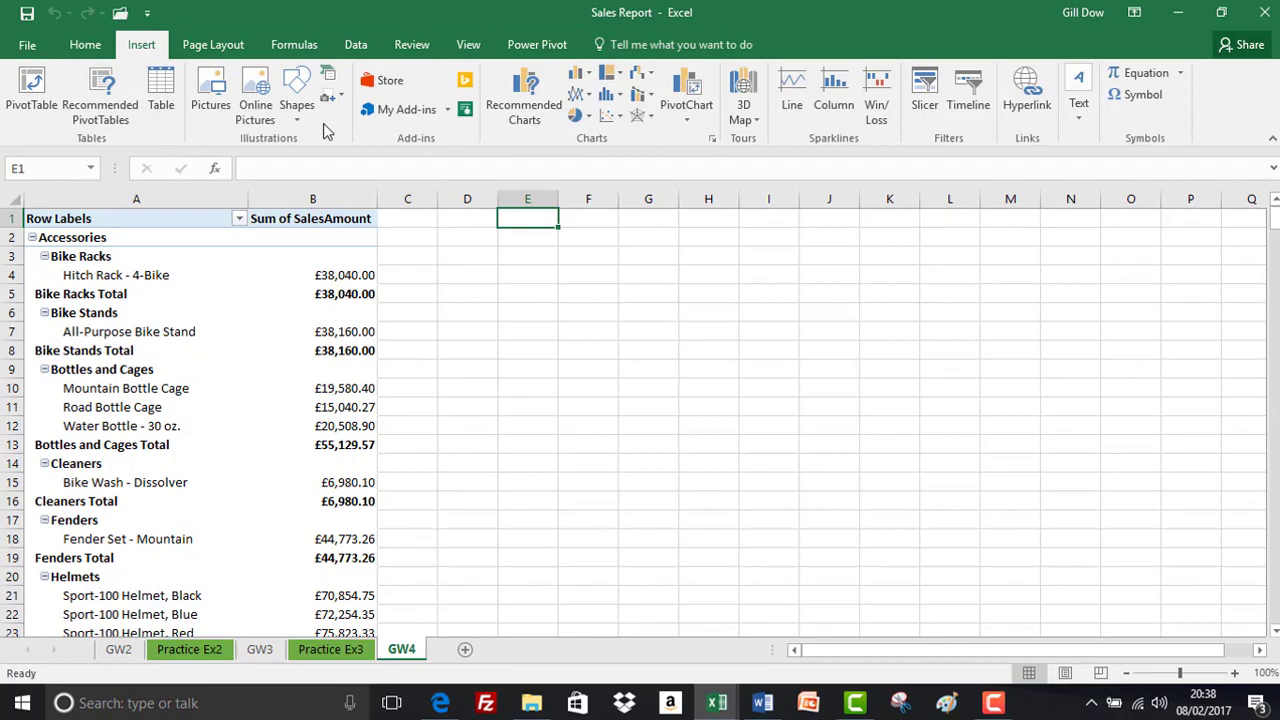
pyautogui.click(31, 95)
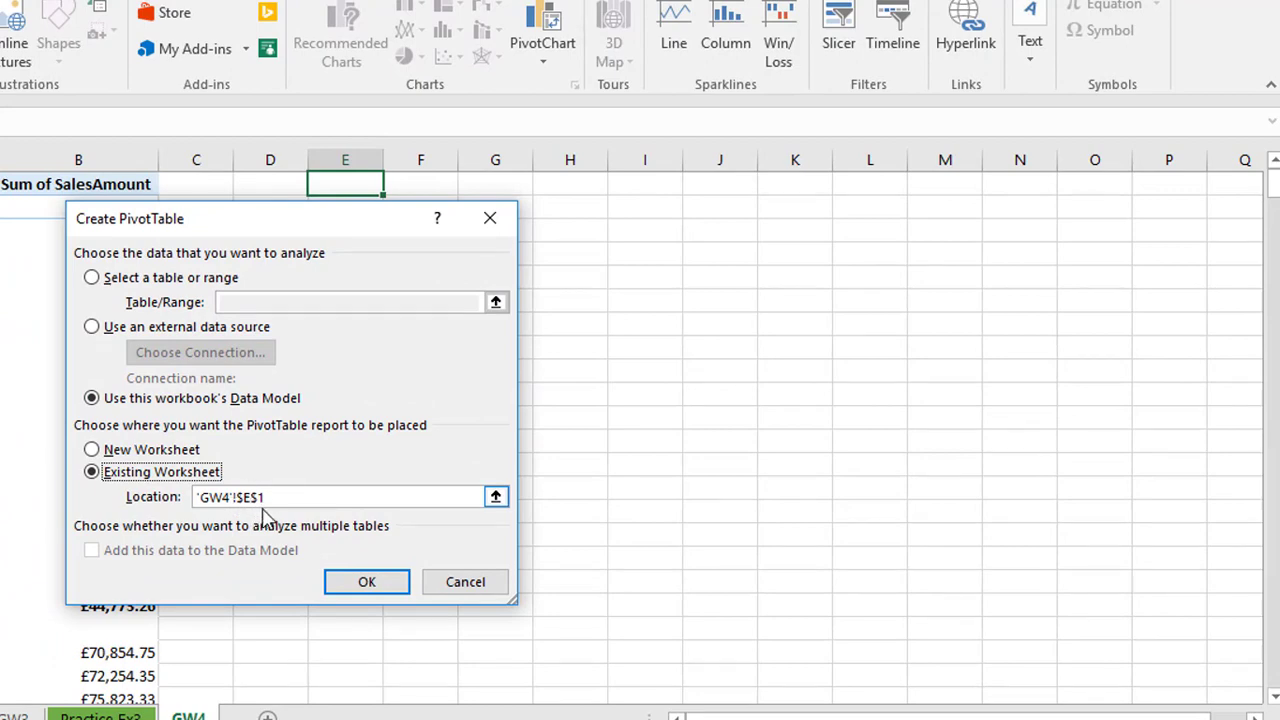
pyautogui.click(366, 581)
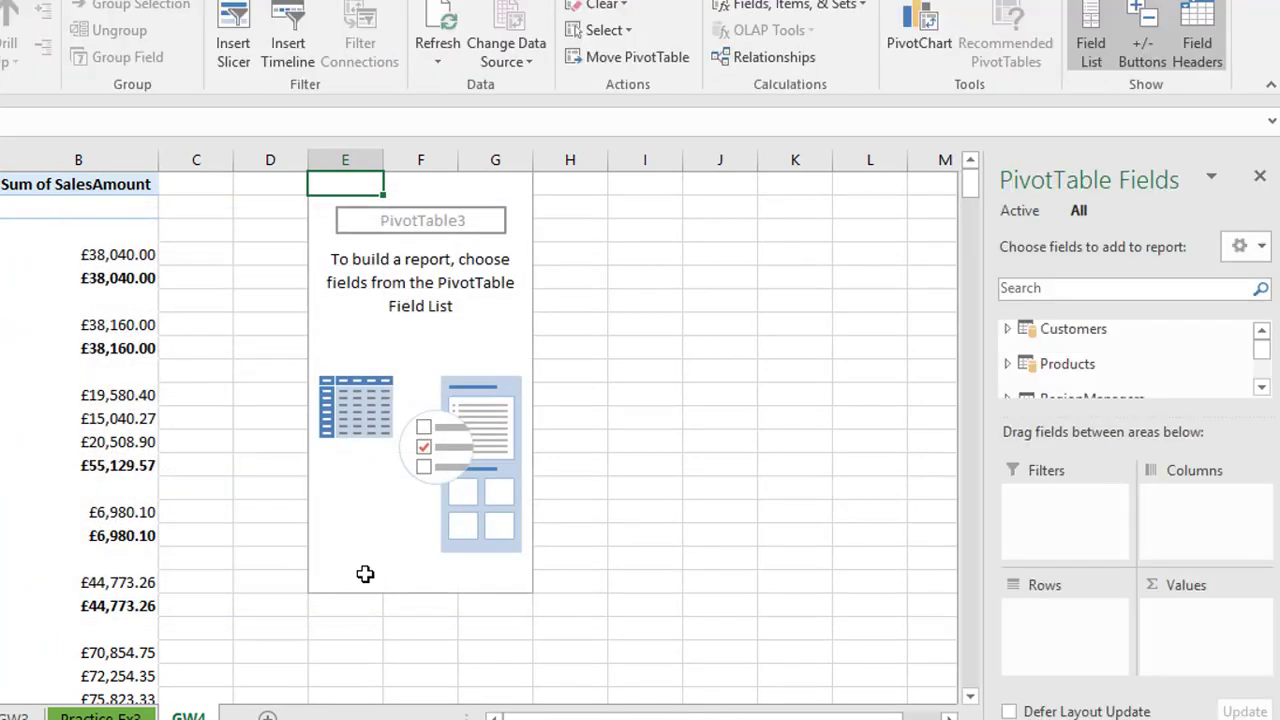
# Enlarge the field list, inspect the remaining Products fields, and add the All Products hierarchy to the PivotTable rows
pyautogui.click(1008, 367)
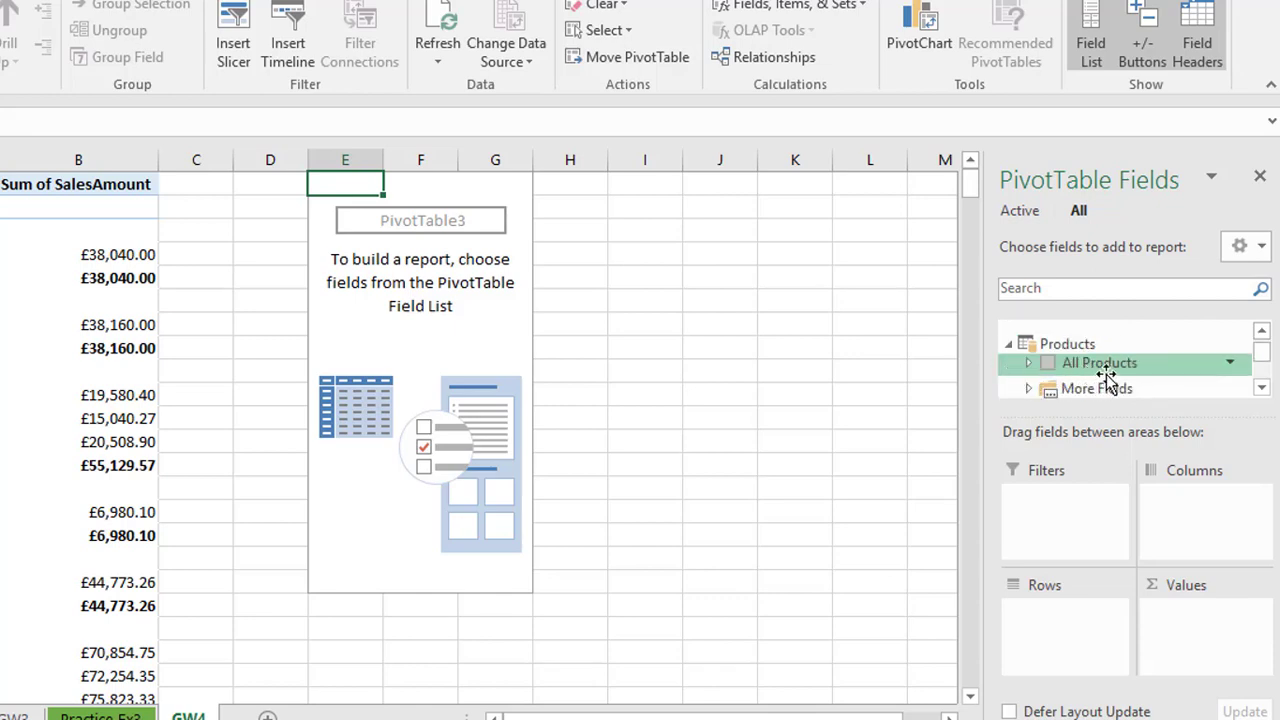
pyautogui.moveTo(1134, 424); pyautogui.dragTo(1137, 505)
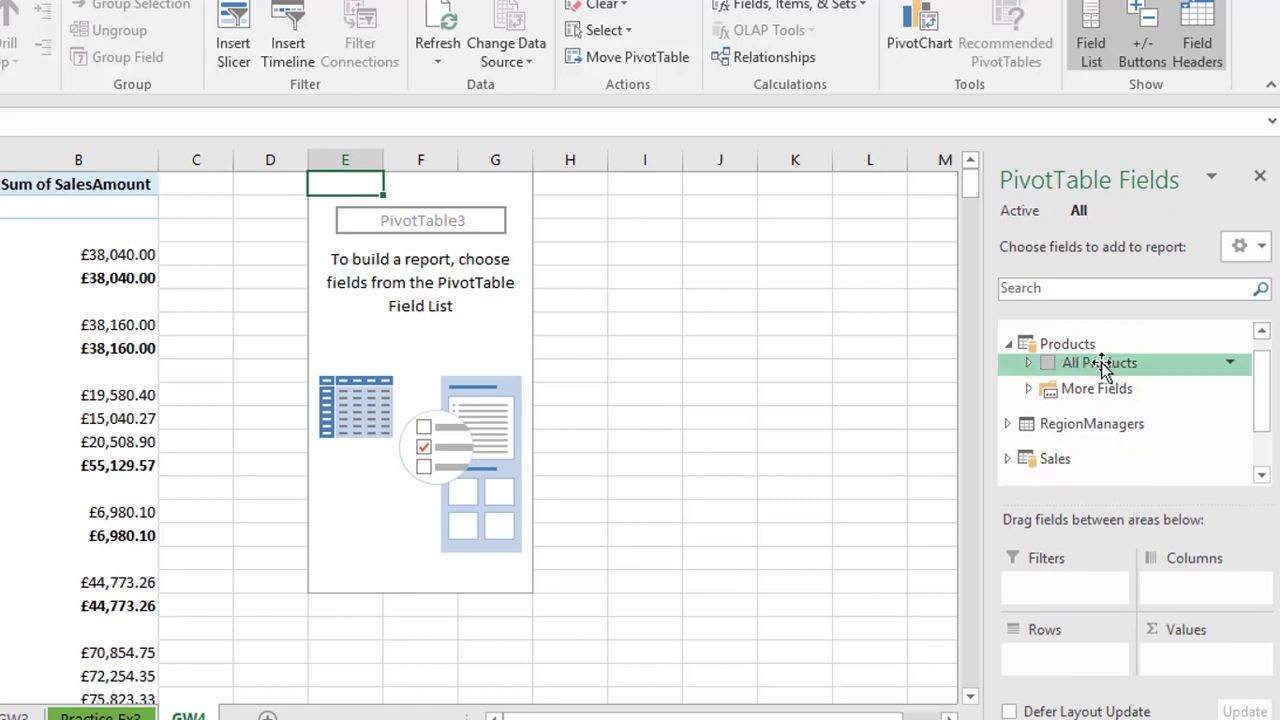
pyautogui.click(1030, 390)
pyautogui.moveTo(1267, 380)
pyautogui.mouseDown()
pyautogui.moveTo(1267, 402)
pyautogui.moveTo(1263, 390)
pyautogui.mouseUp()
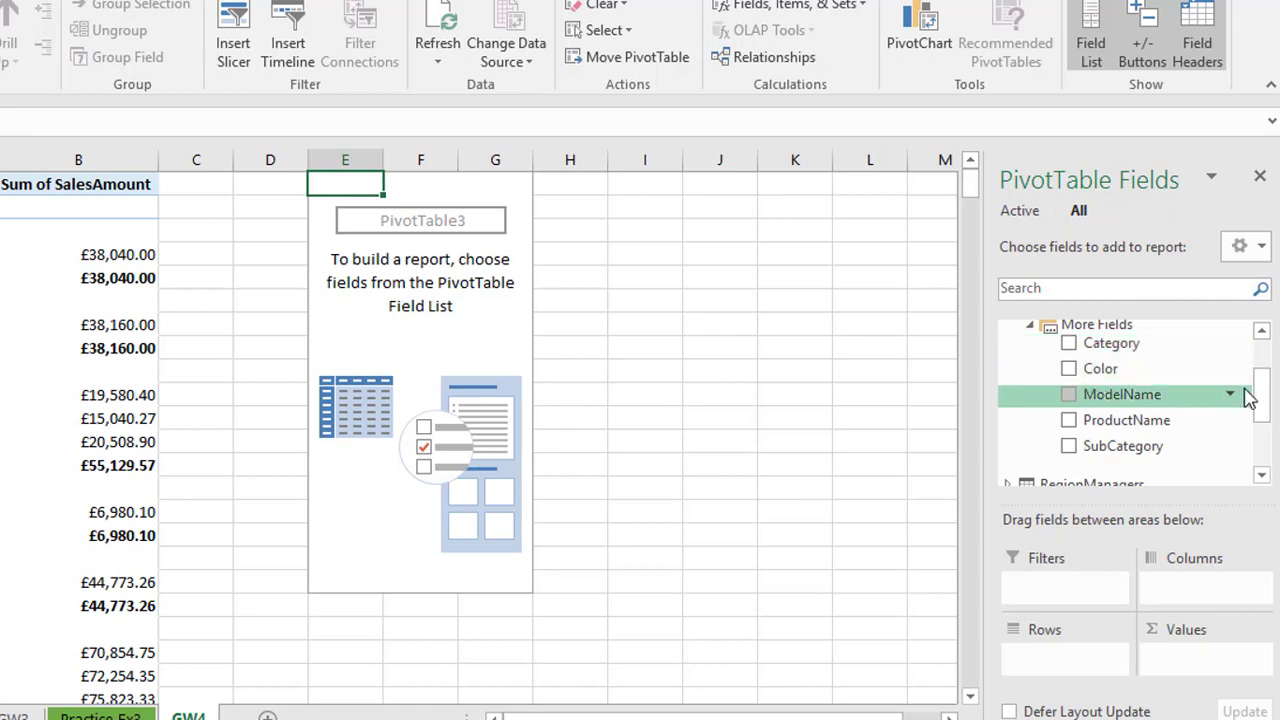
pyautogui.moveTo(1263, 400); pyautogui.dragTo(1247, 370)
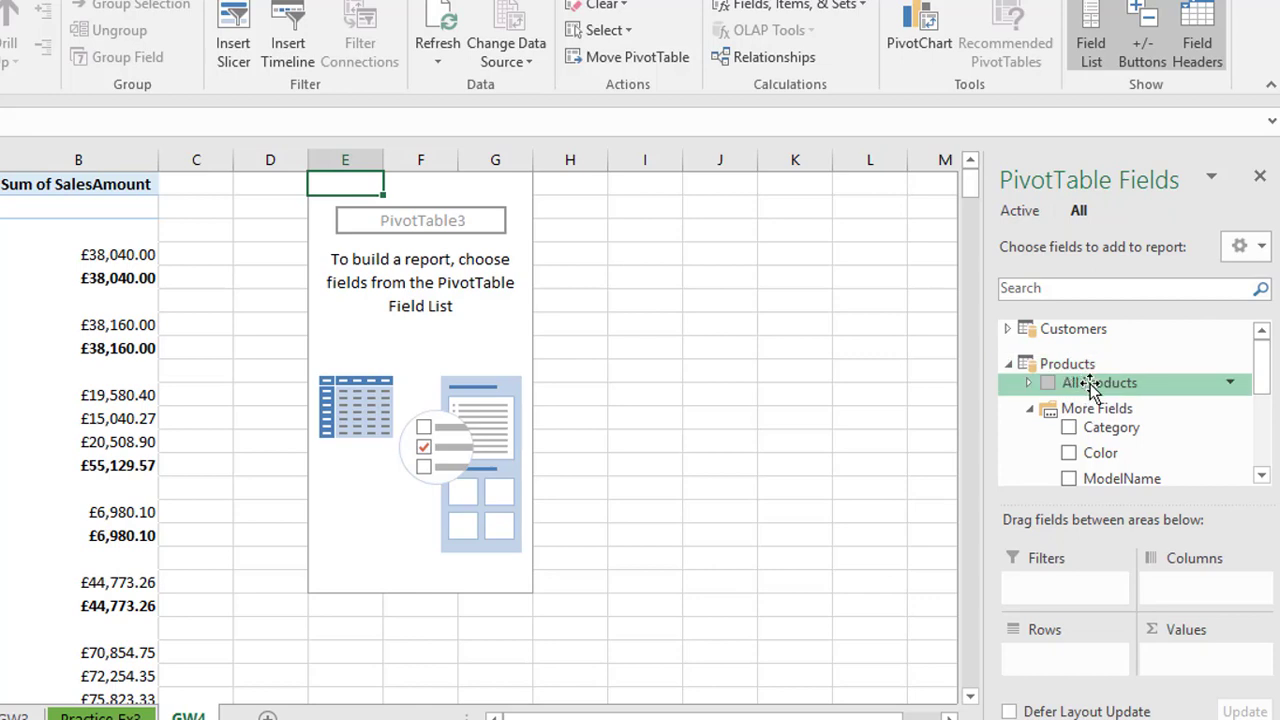
pyautogui.moveTo(1082, 385); pyautogui.dragTo(1070, 656)
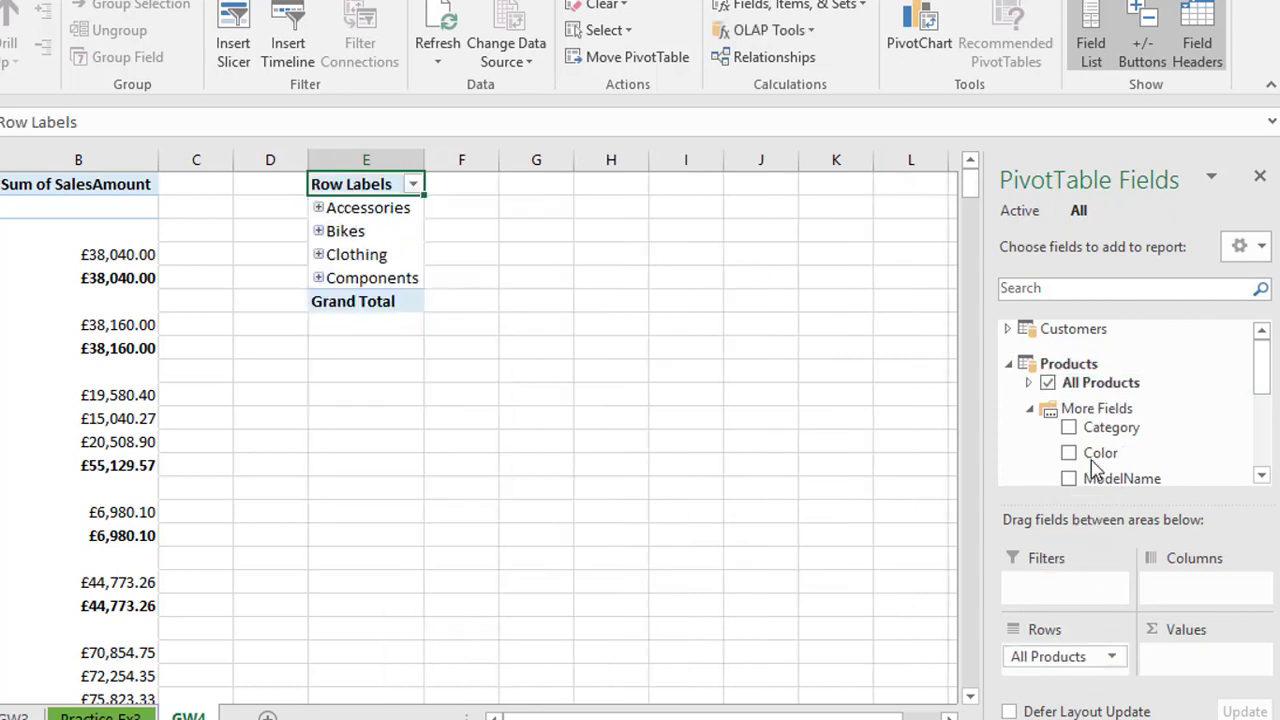
# Add SalesAmount from the Sales table to the values of the PivotTable
pyautogui.click(1008, 363)
pyautogui.moveTo(1262, 385); pyautogui.dragTo(1262, 403)
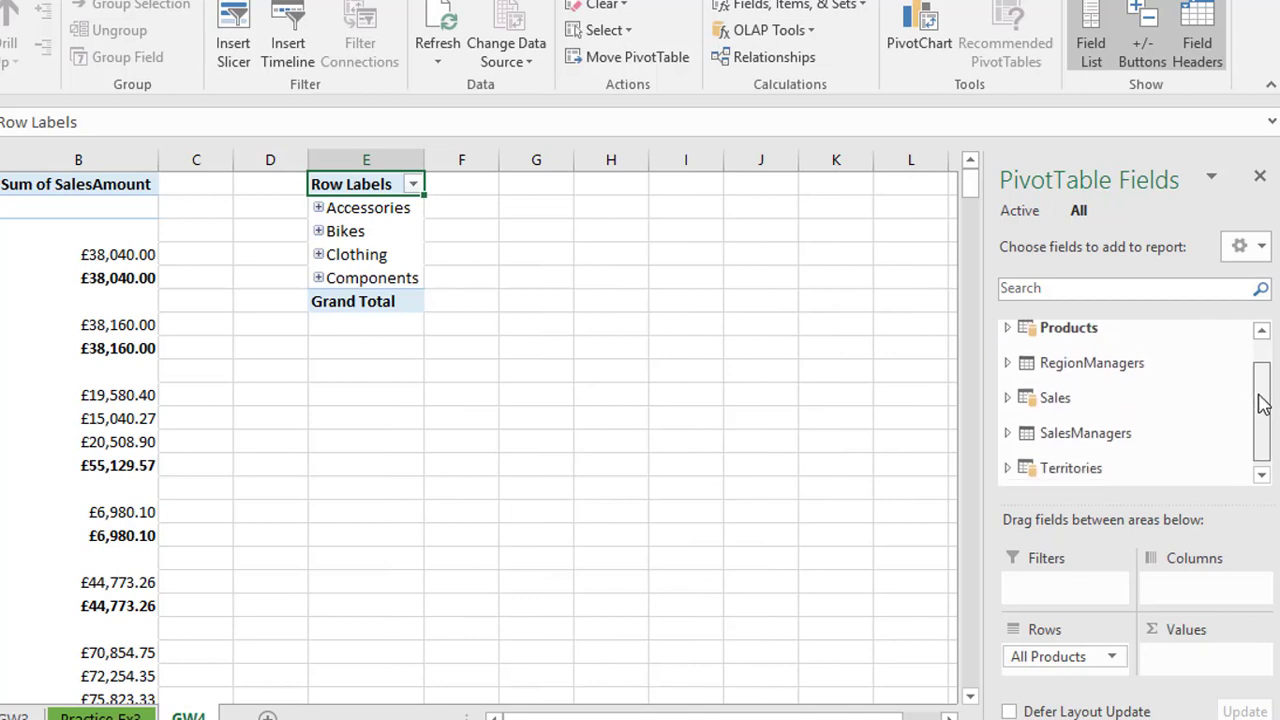
pyautogui.click(1008, 397)
pyautogui.moveTo(1262, 380); pyautogui.dragTo(1263, 425)
pyautogui.moveTo(1140, 397); pyautogui.dragTo(1203, 660)
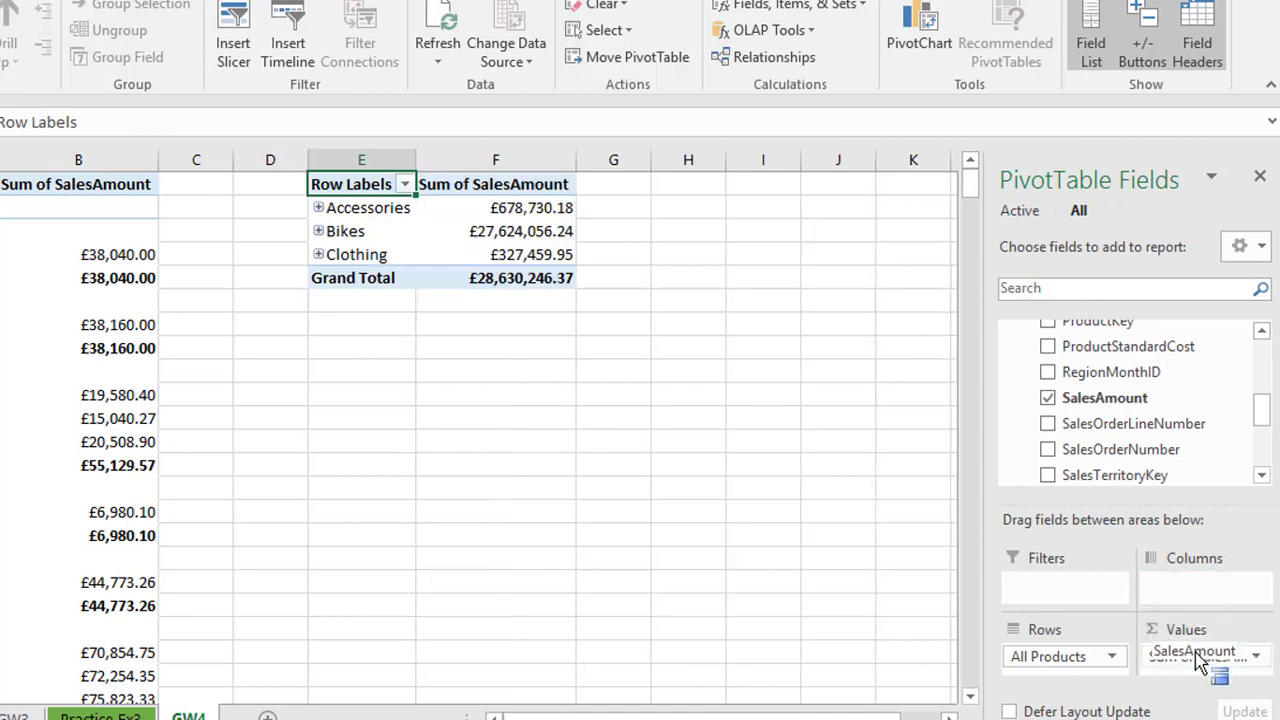
# Expand Accessories and its Bike Racks subcategory in the new PivotTable down to product names
pyautogui.click(318, 209)
pyautogui.click(333, 231)
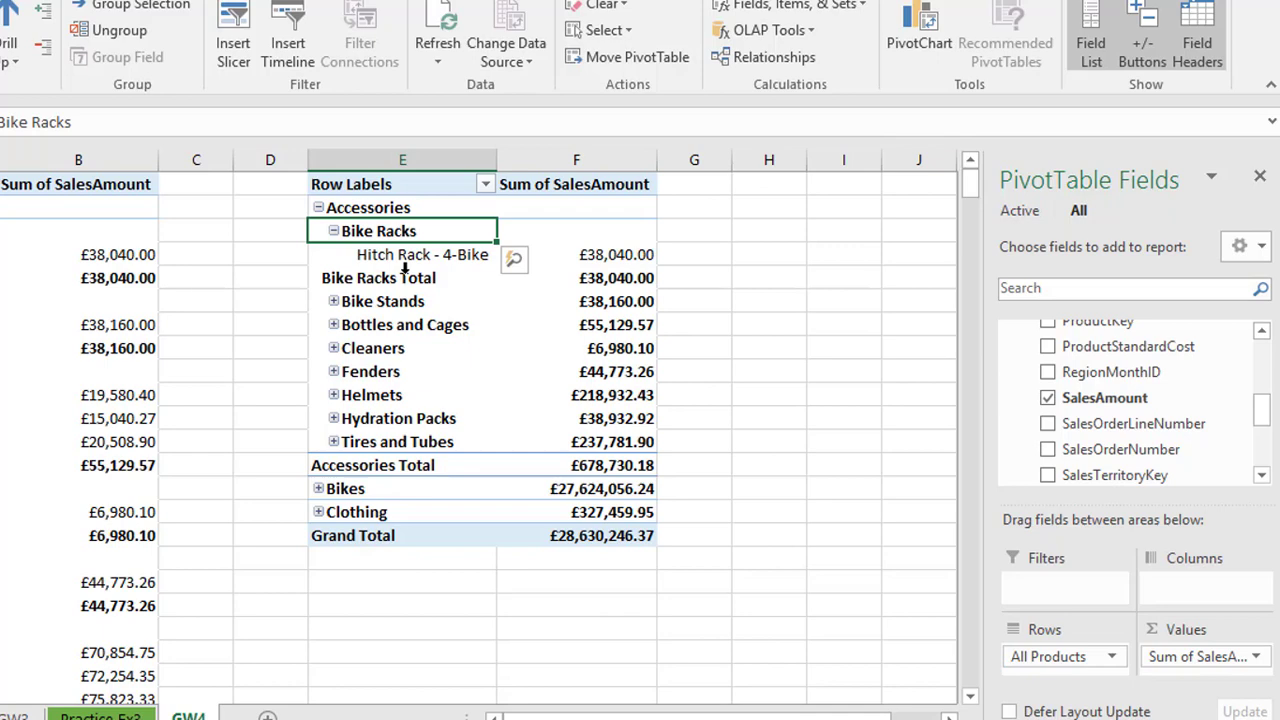
pyautogui.click(500, 324)
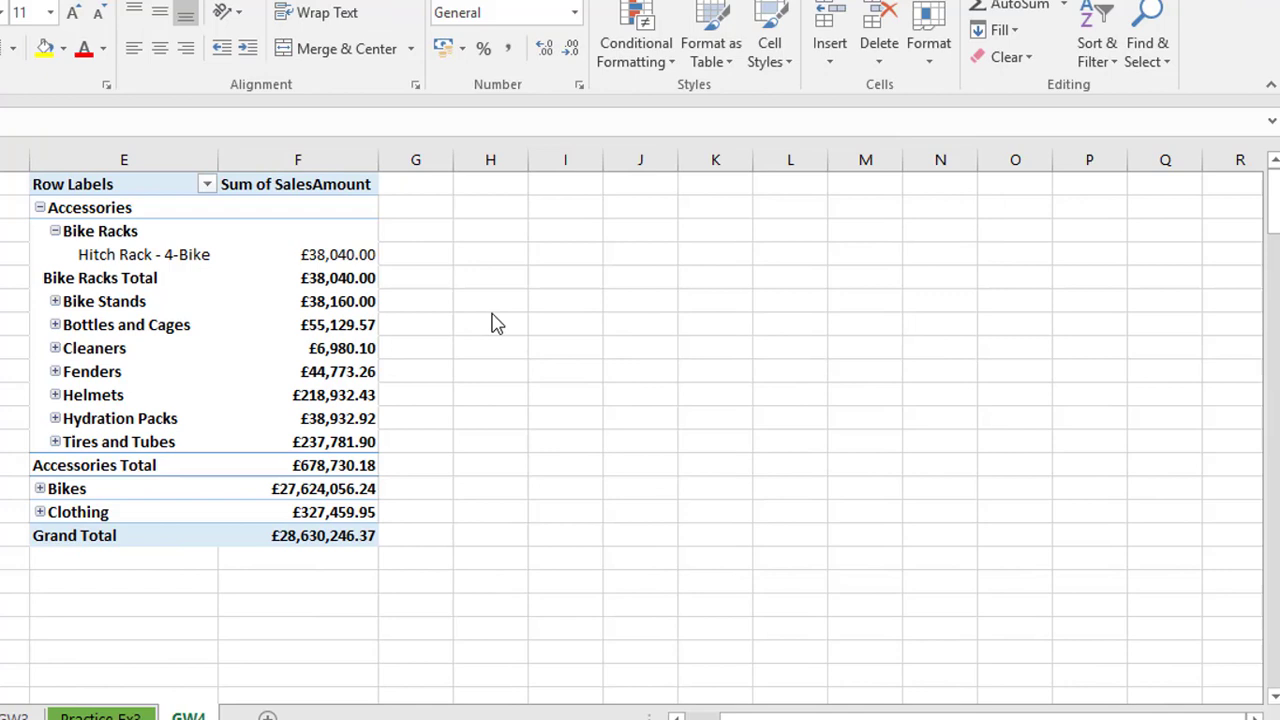
# Insert another PivotTable from the workbook's Data Model at cell H1 of sheet GW4
pyautogui.click(506, 192)
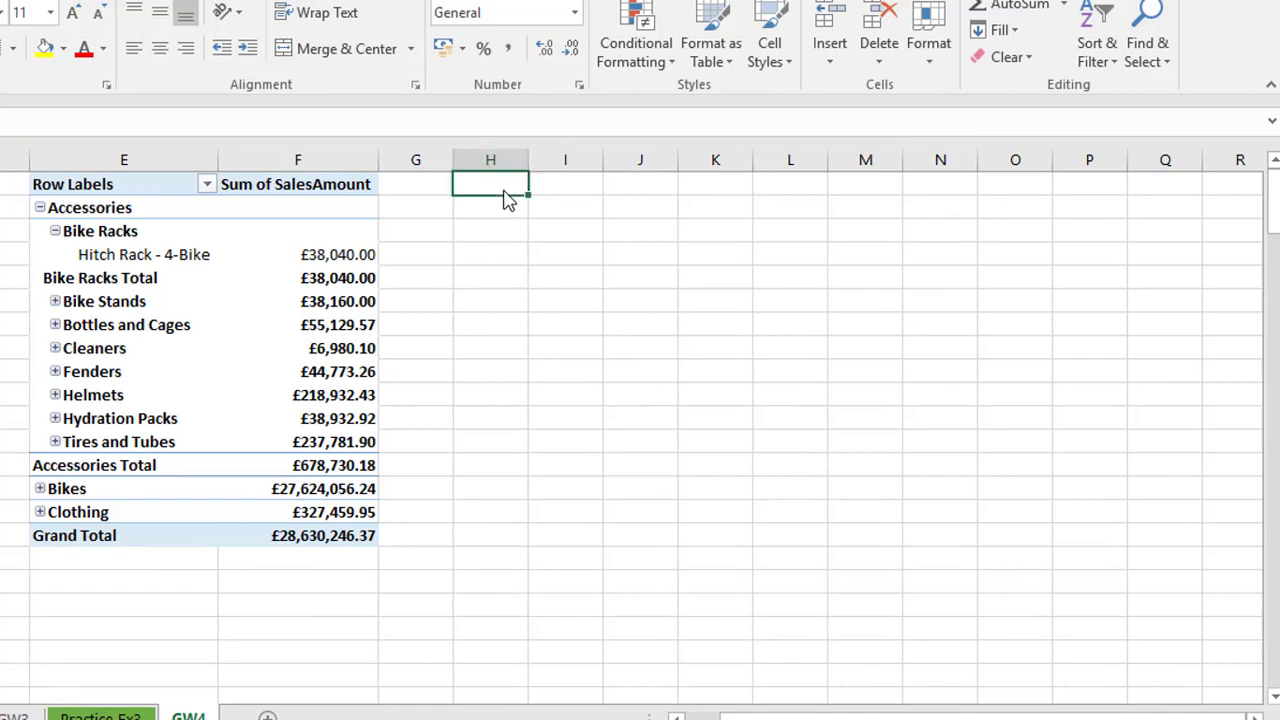
pyautogui.hotkey('alt', 'n')
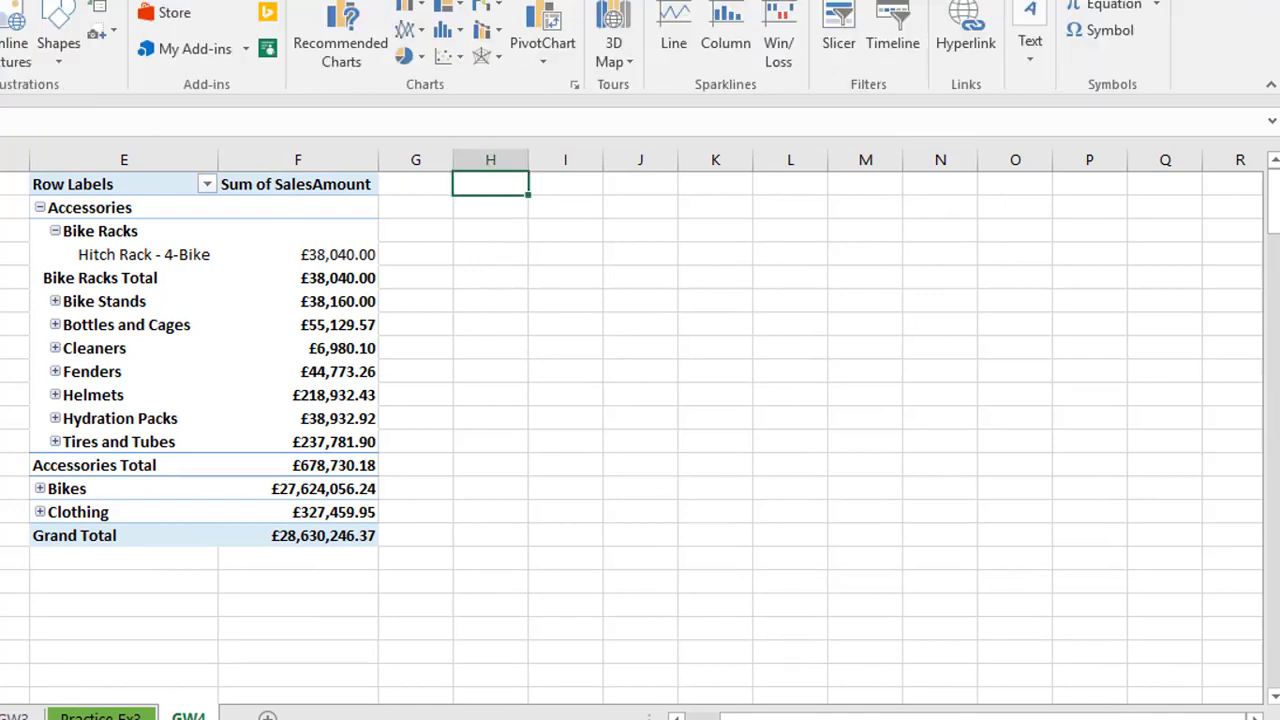
pyautogui.press('v')
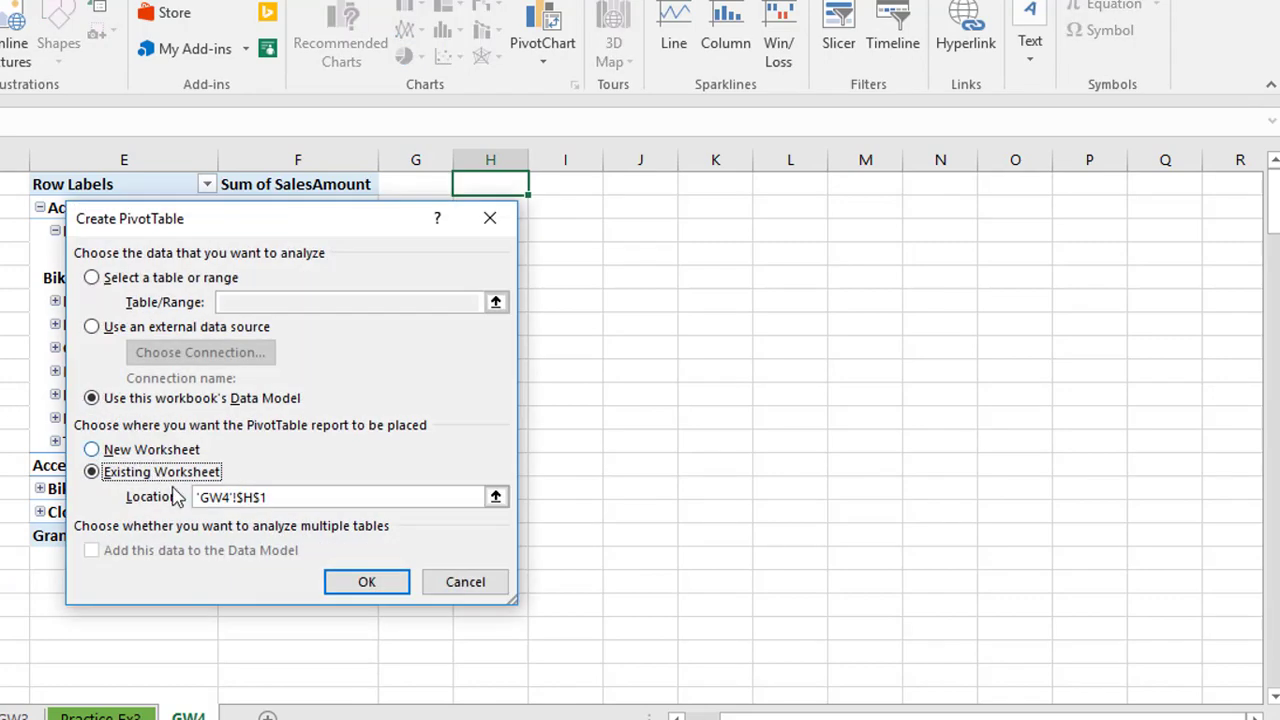
pyautogui.click(364, 584)
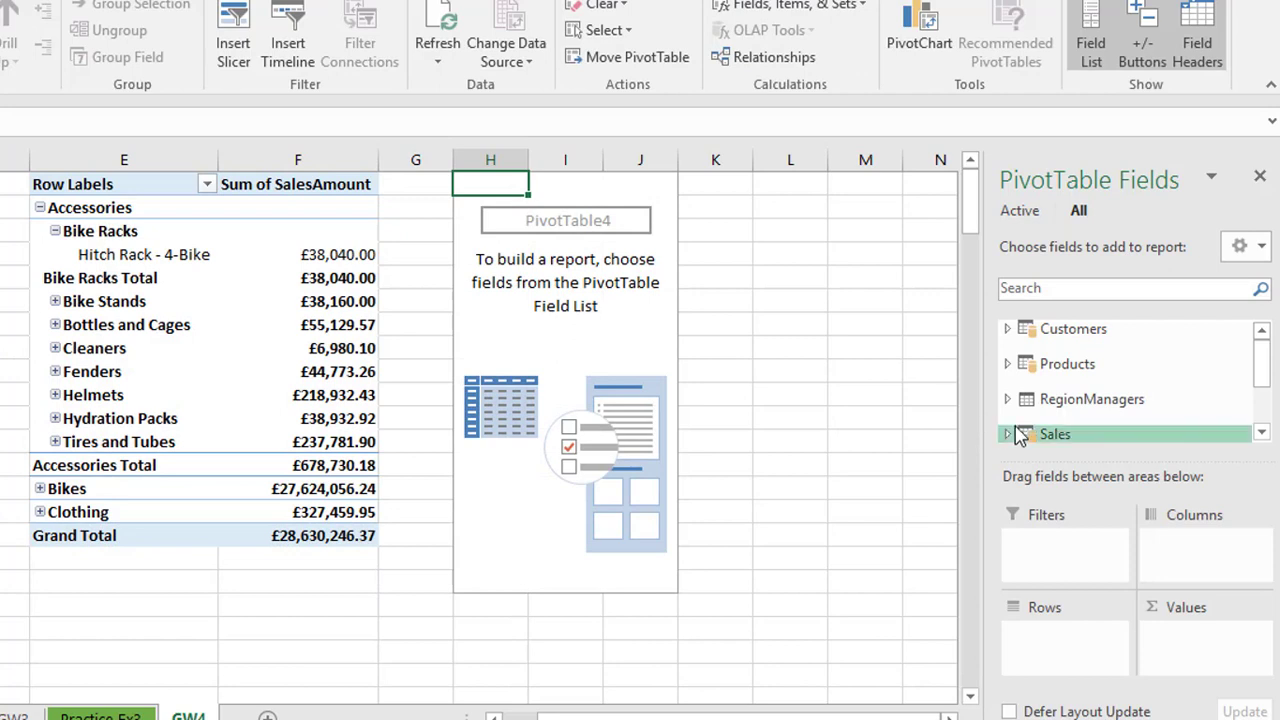
# Add OrderDate from the Sales table to the rows and enlarge the field areas to read the full date field names
pyautogui.click(1008, 434)
pyautogui.scroll(-1, 1260, 373)
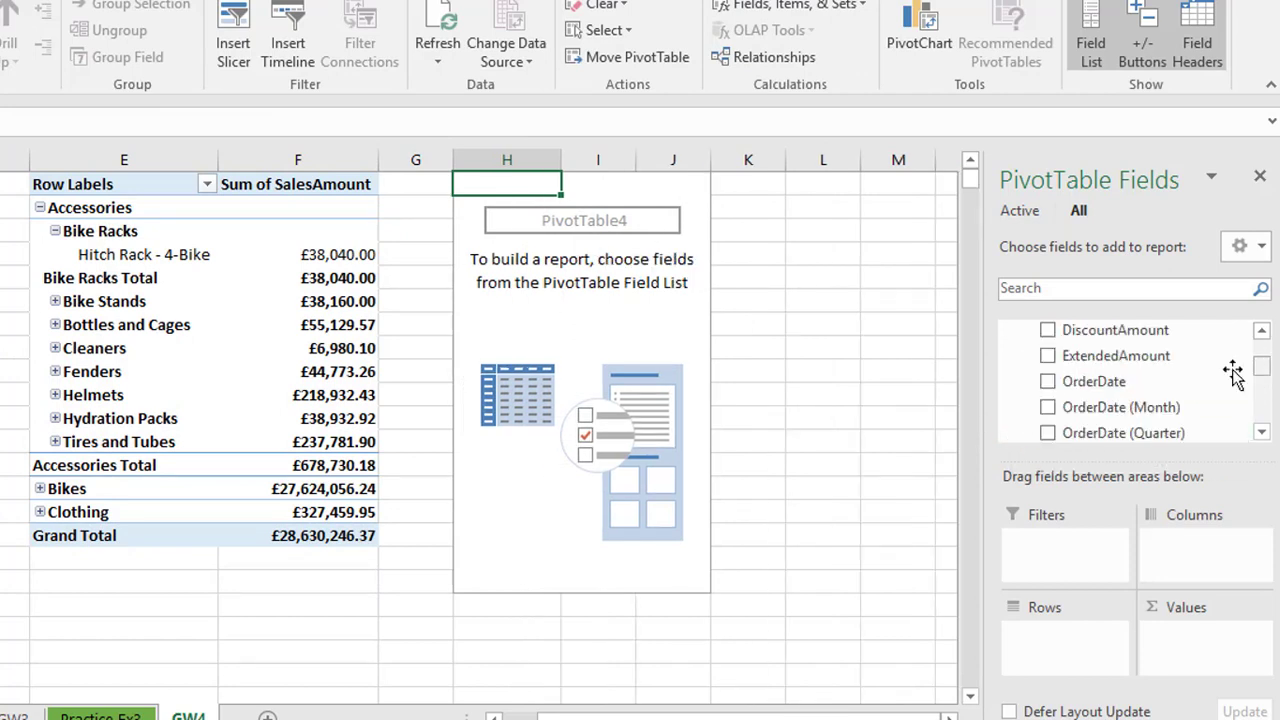
pyautogui.moveTo(1118, 381); pyautogui.dragTo(1066, 650)
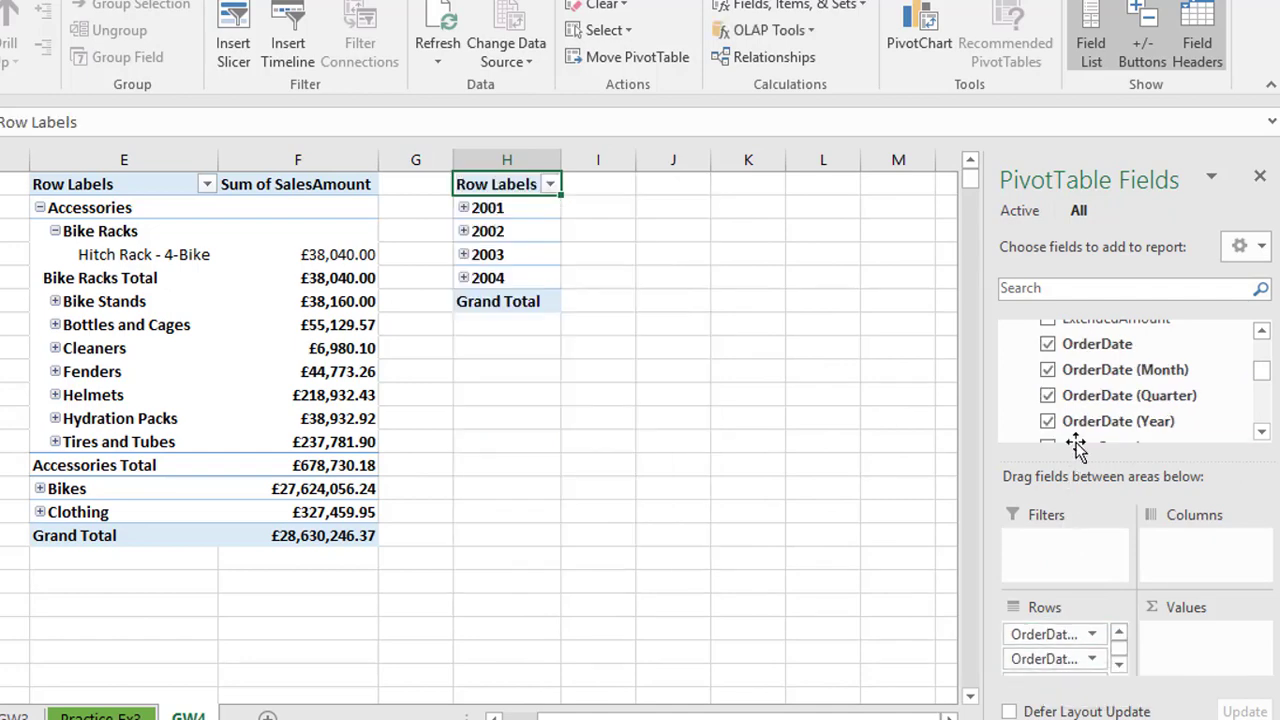
pyautogui.moveTo(1075, 457); pyautogui.dragTo(1071, 365)
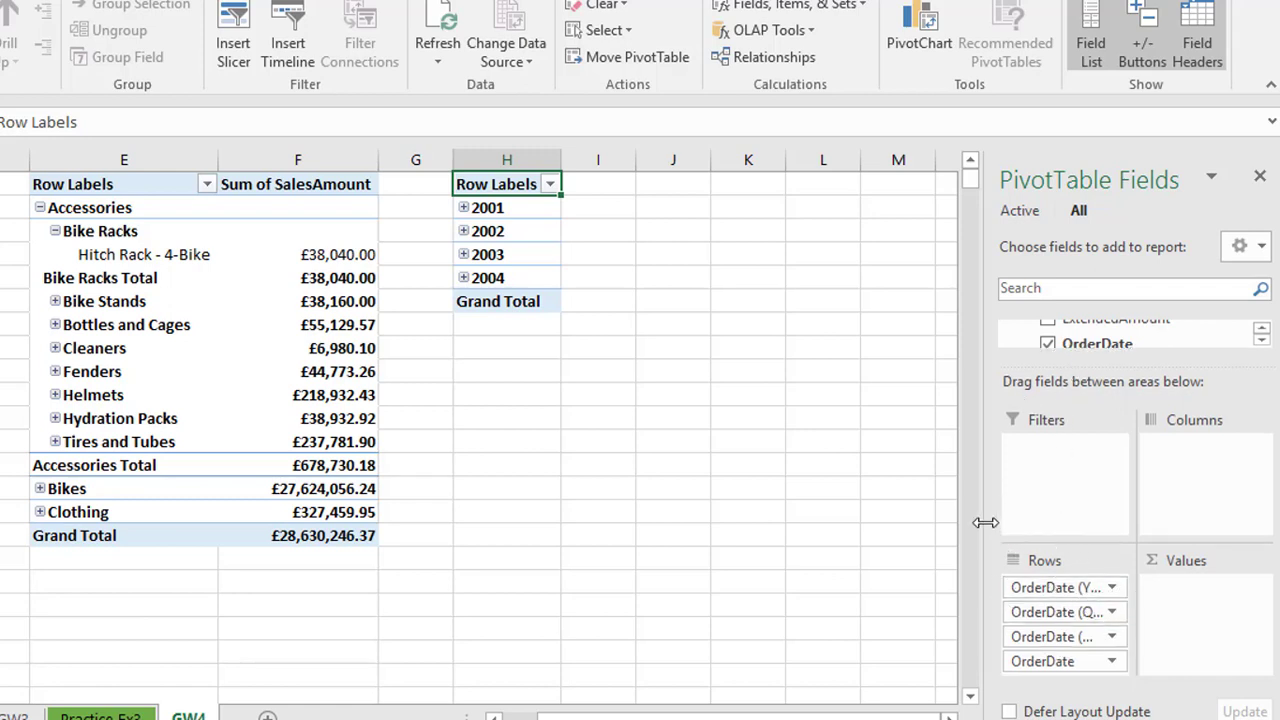
pyautogui.moveTo(963, 522); pyautogui.dragTo(851, 526)
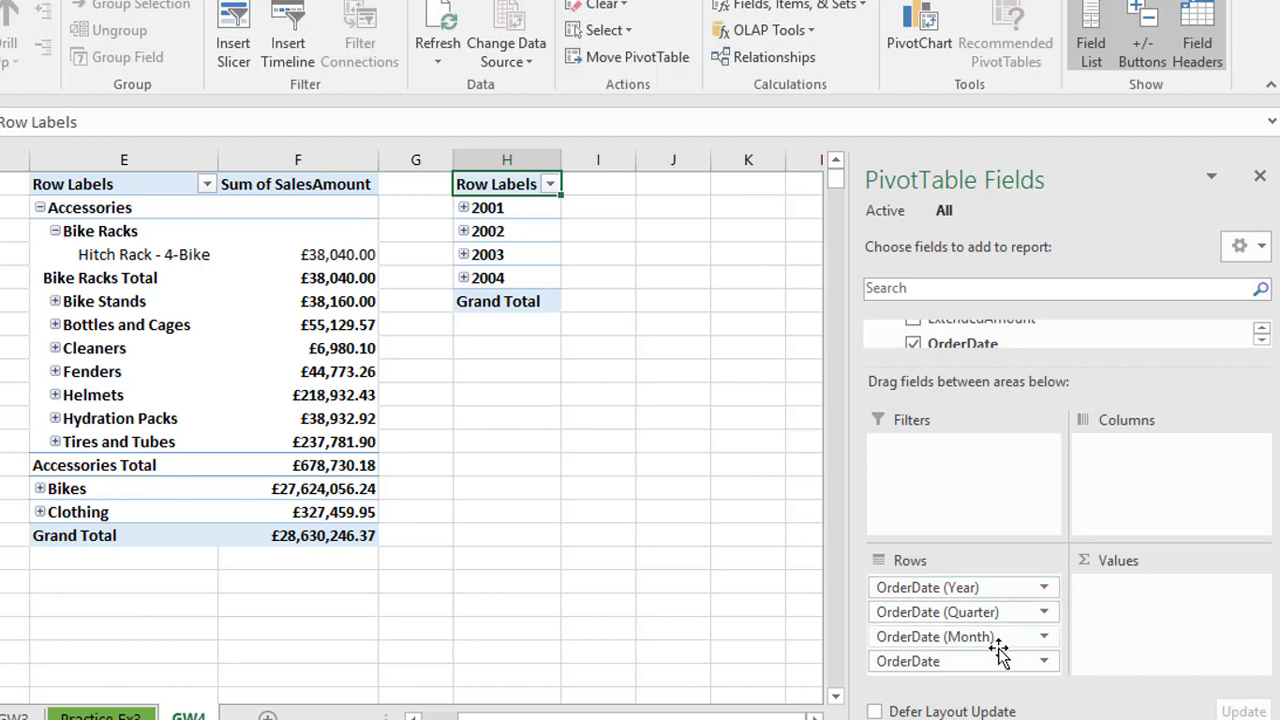
# Drill down through 2001, Qtr3 and Jul to view the individual dates, and collapse Jul again
pyautogui.click(463, 207)
pyautogui.click(479, 231)
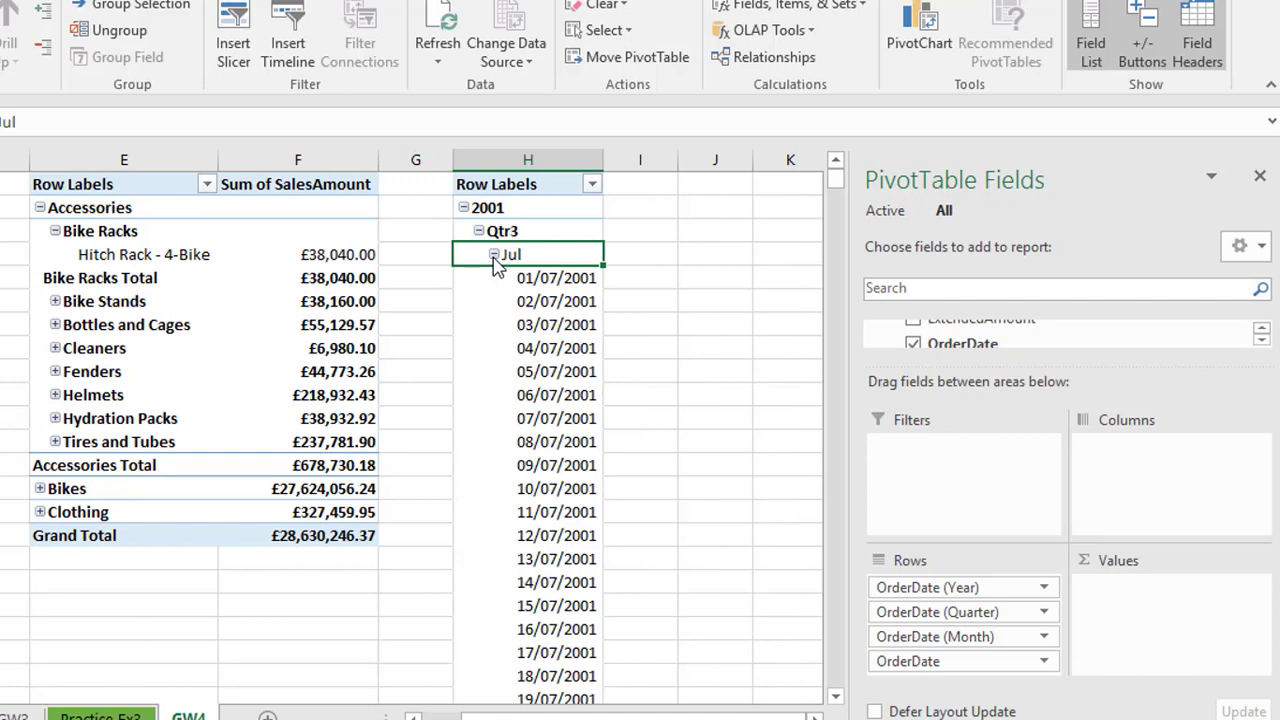
pyautogui.scroll(-5, 703, 348)
pyautogui.scroll(5, 703, 348)
pyautogui.click(493, 254)
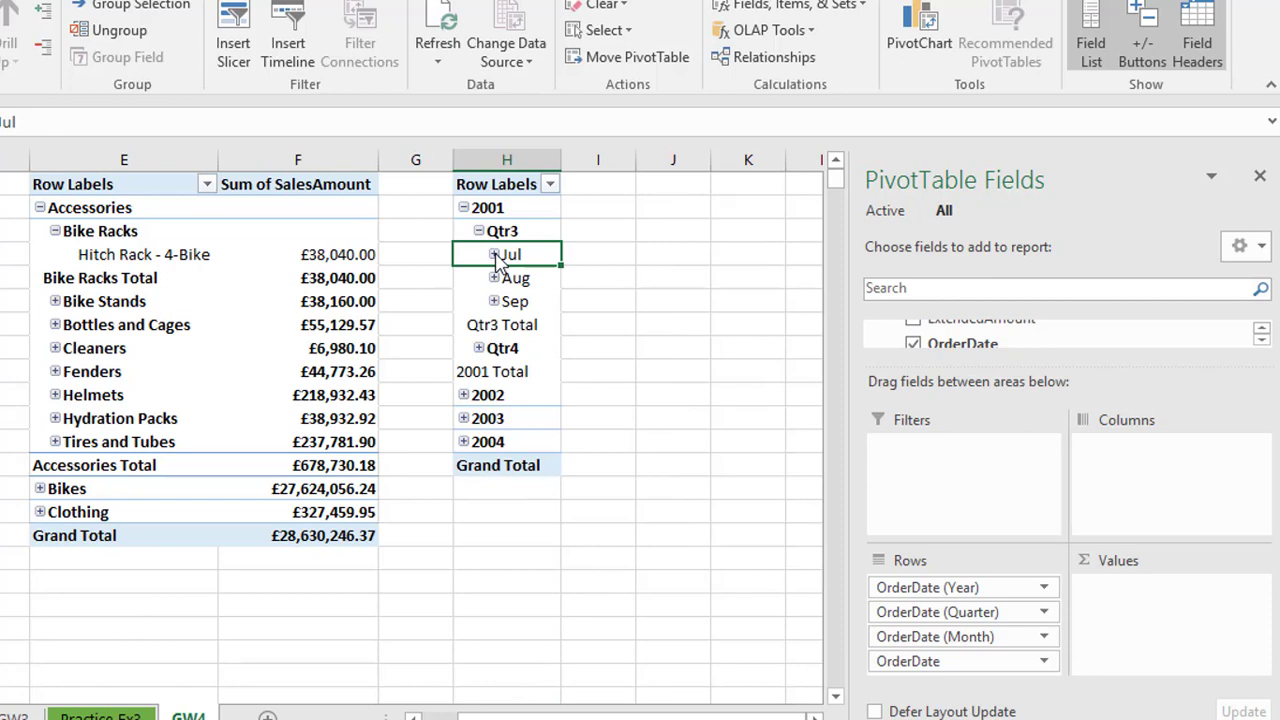
# Clear all OrderDate fields from the PivotTable rows, readjust the field pane, and add OrderDate to the rows again
pyautogui.moveTo(880, 587); pyautogui.dragTo(806, 580)
pyautogui.moveTo(911, 591); pyautogui.dragTo(825, 578)
pyautogui.moveTo(862, 567); pyautogui.dragTo(1013, 570)
pyautogui.moveTo(1091, 368); pyautogui.dragTo(1091, 458)
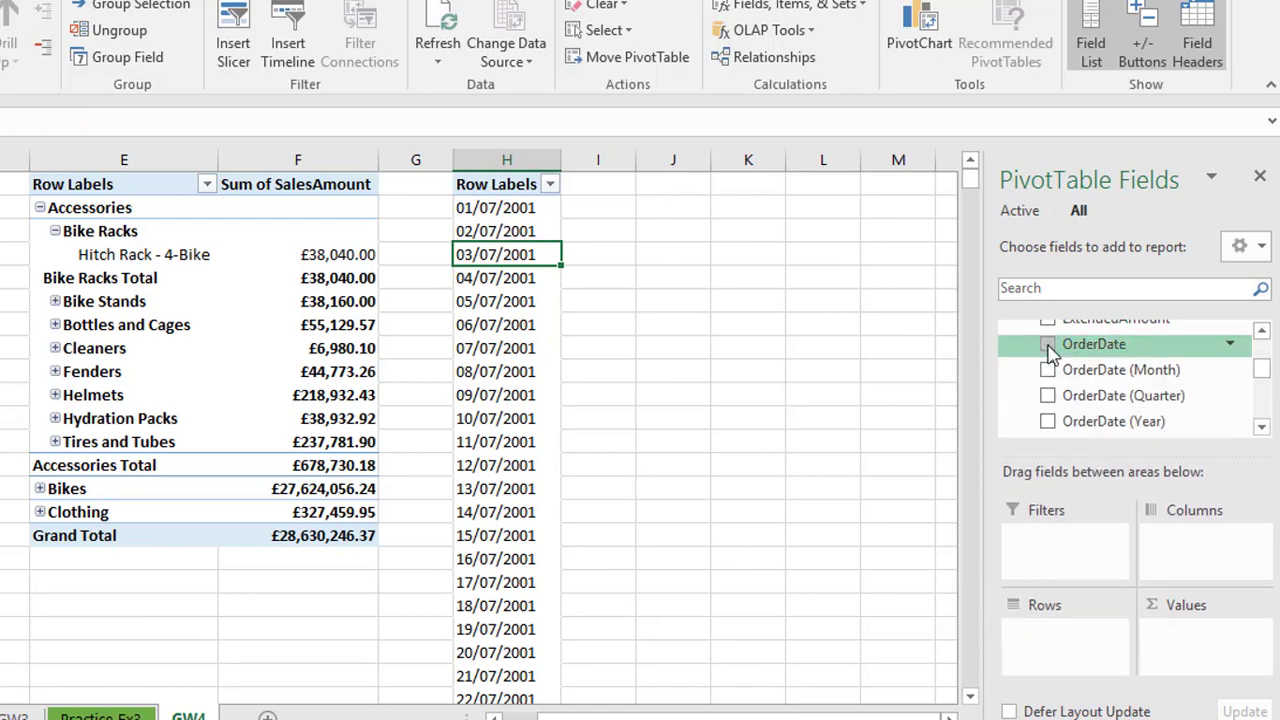
pyautogui.click(1048, 344)
pyautogui.moveTo(1060, 345); pyautogui.dragTo(1080, 628)
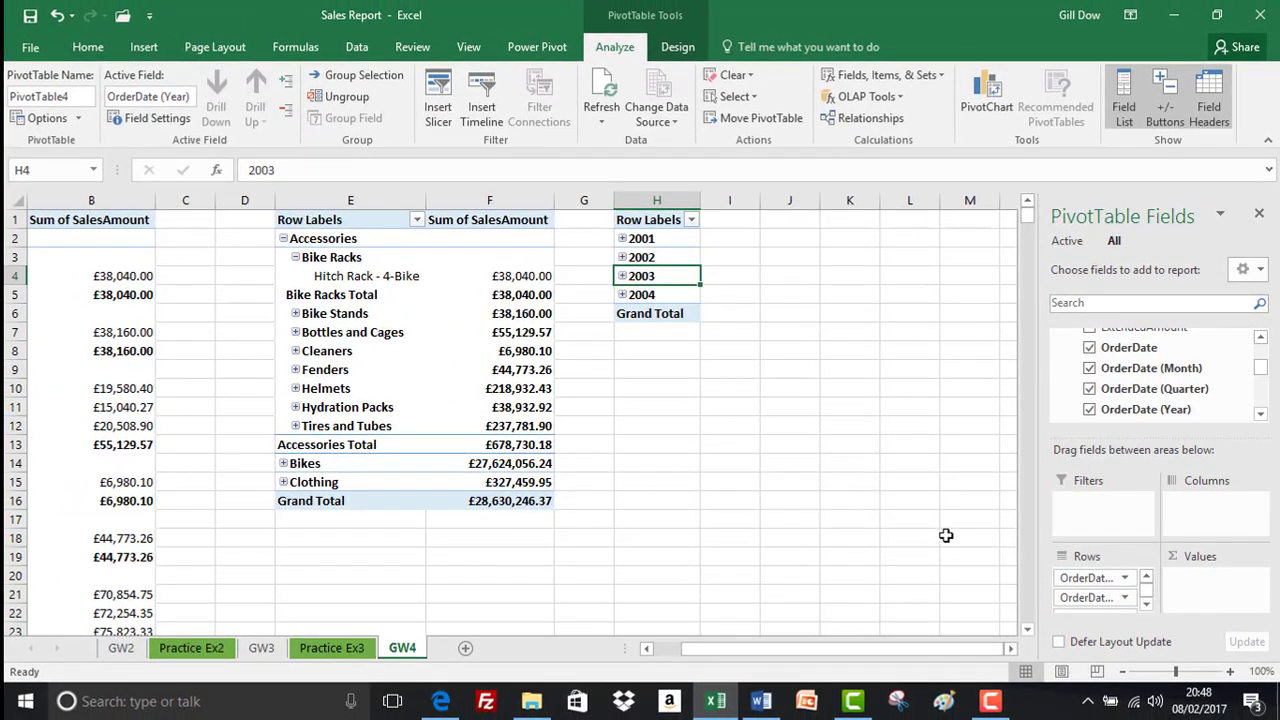
# Disable automatic grouping of Date/Time columns in PivotTables in Excel's advanced data options
pyautogui.click(31, 50)
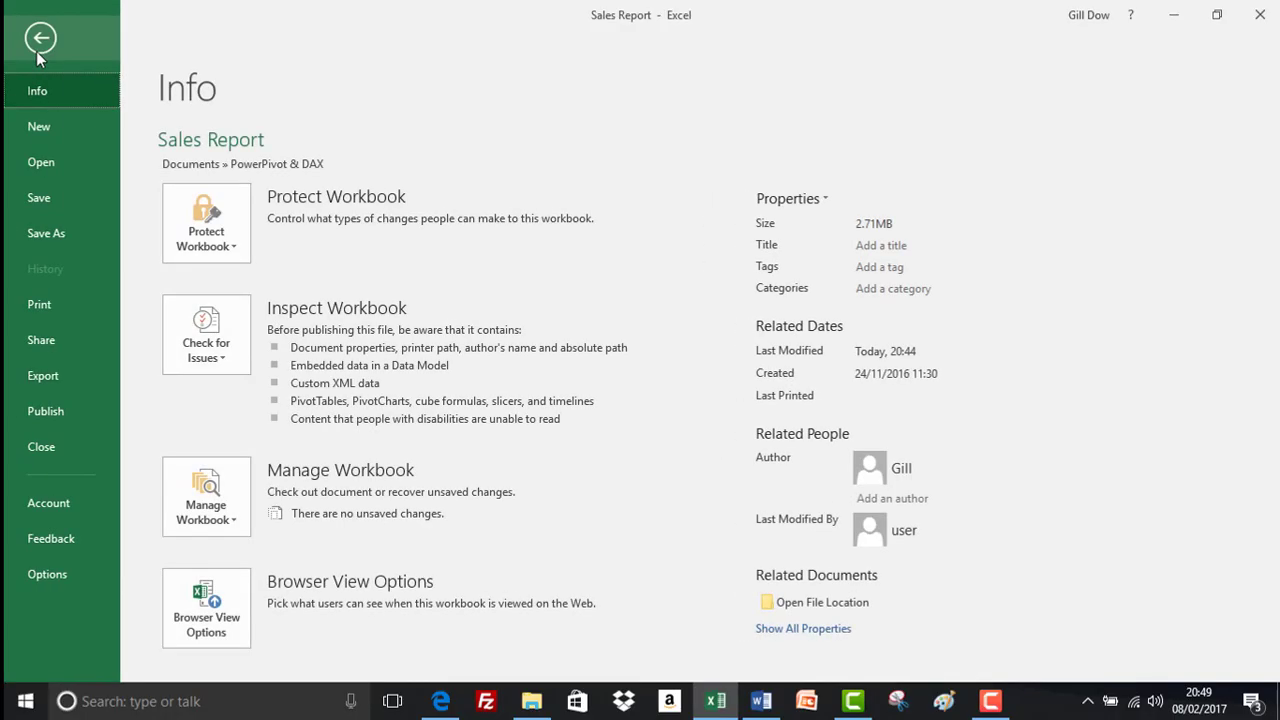
pyautogui.click(56, 574)
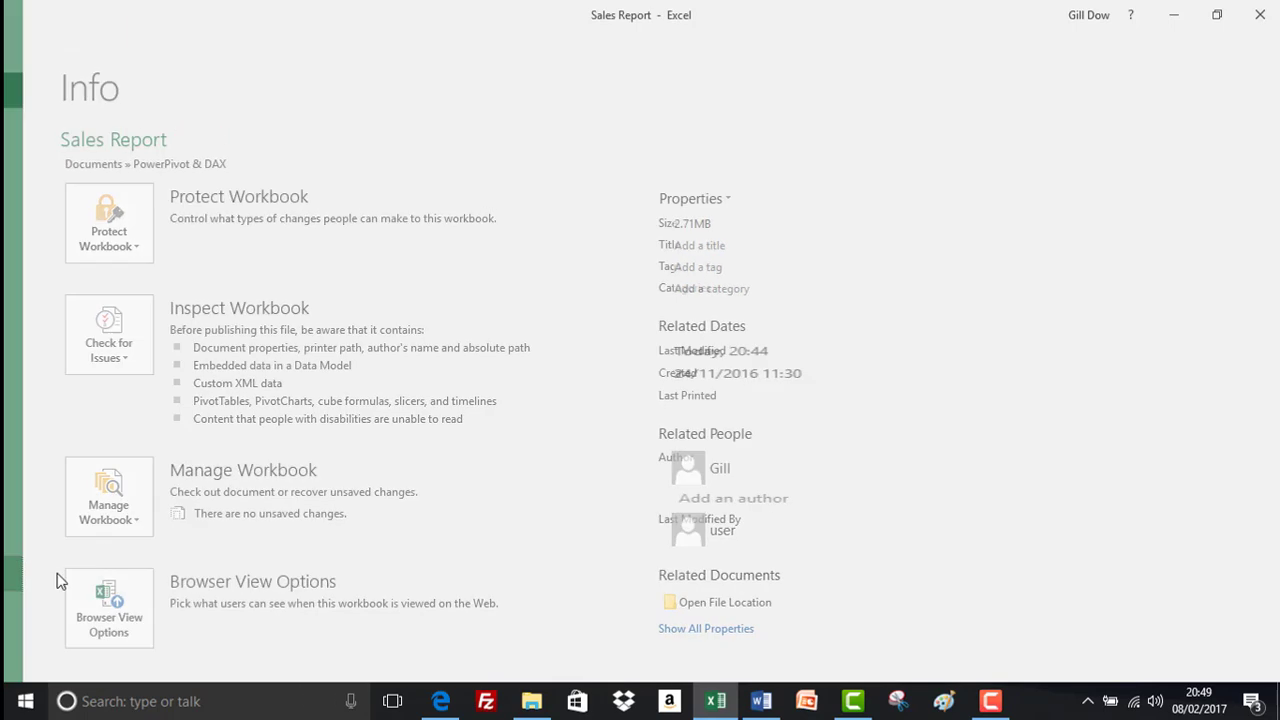
pyautogui.click(322, 197)
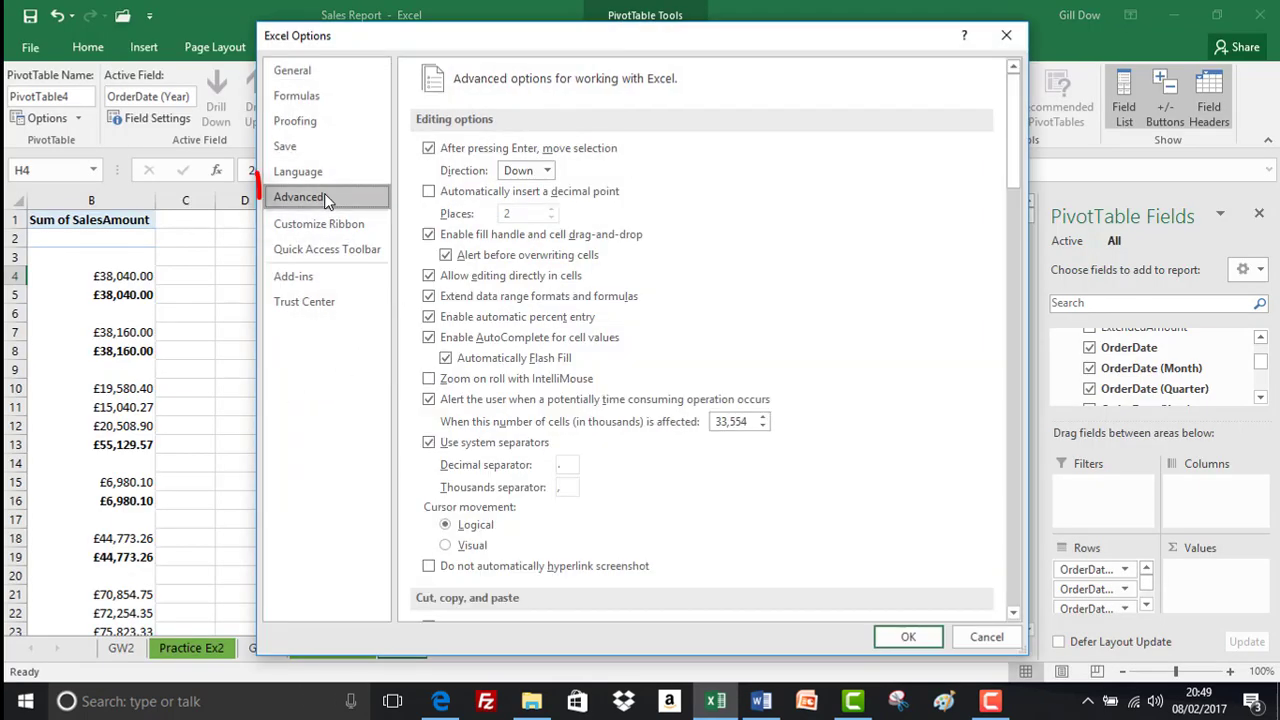
pyautogui.moveTo(1012, 128); pyautogui.dragTo(1004, 555)
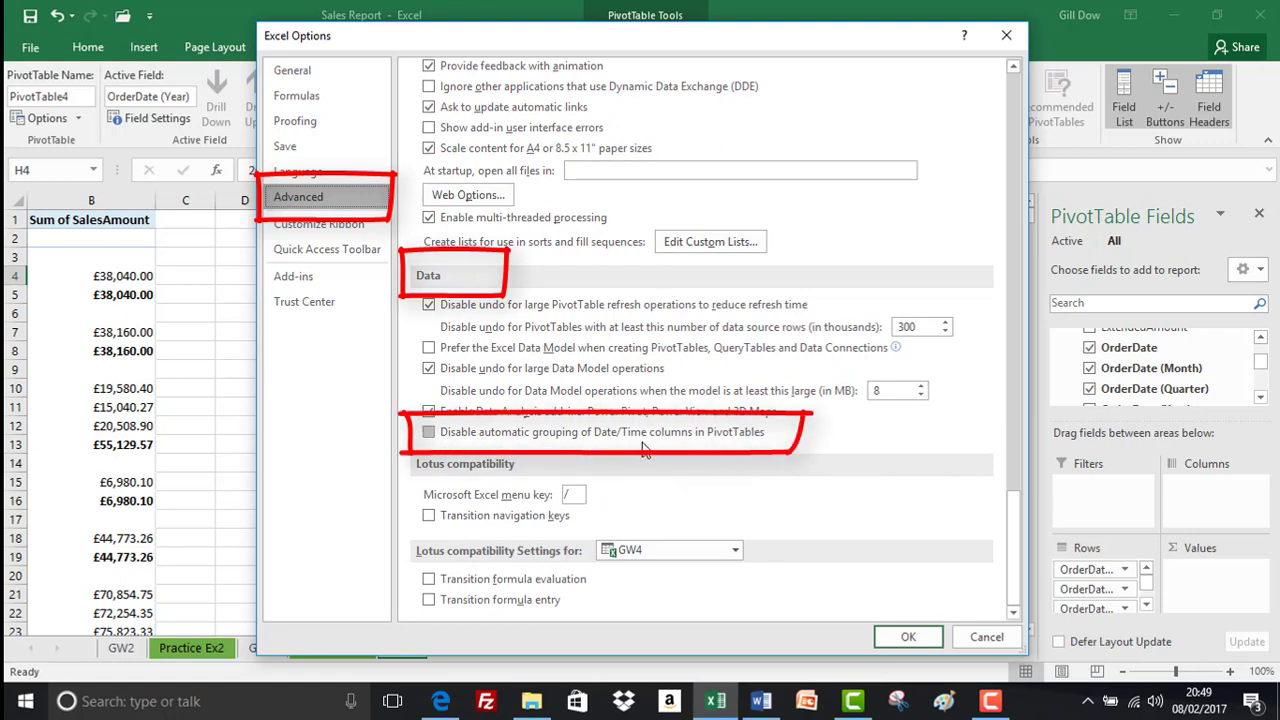
pyautogui.click(430, 436)
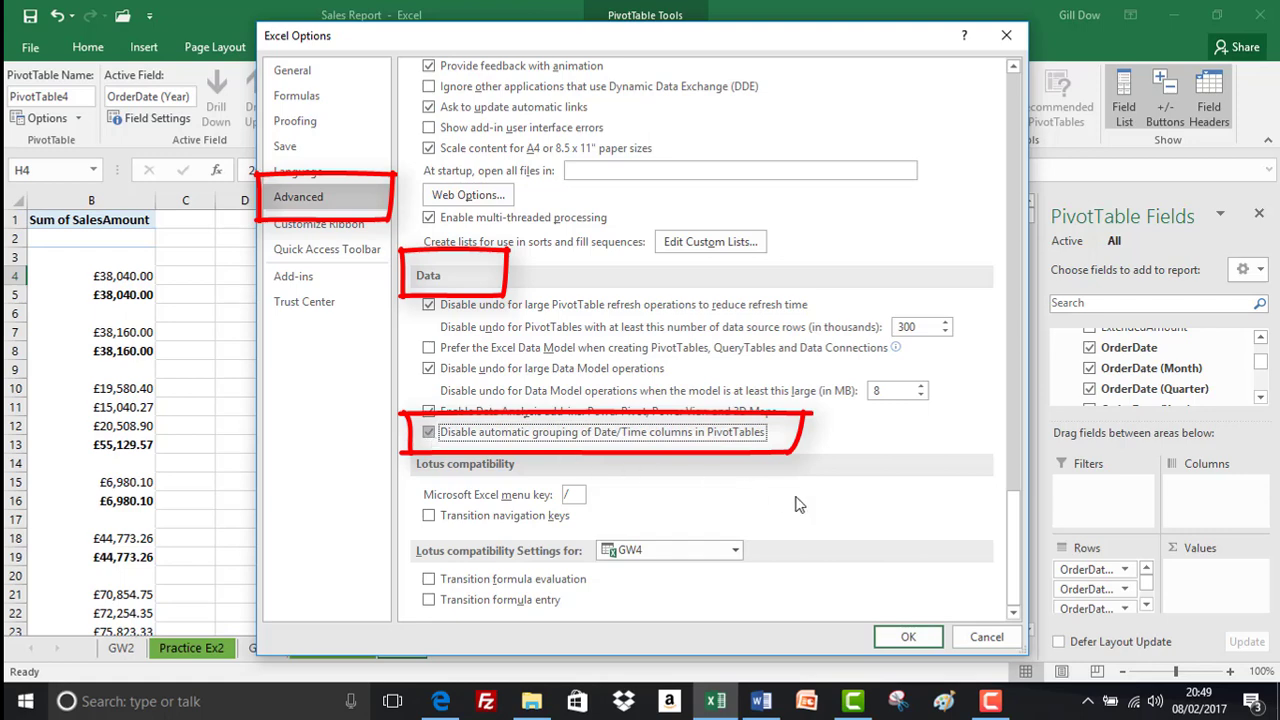
pyautogui.click(907, 640)
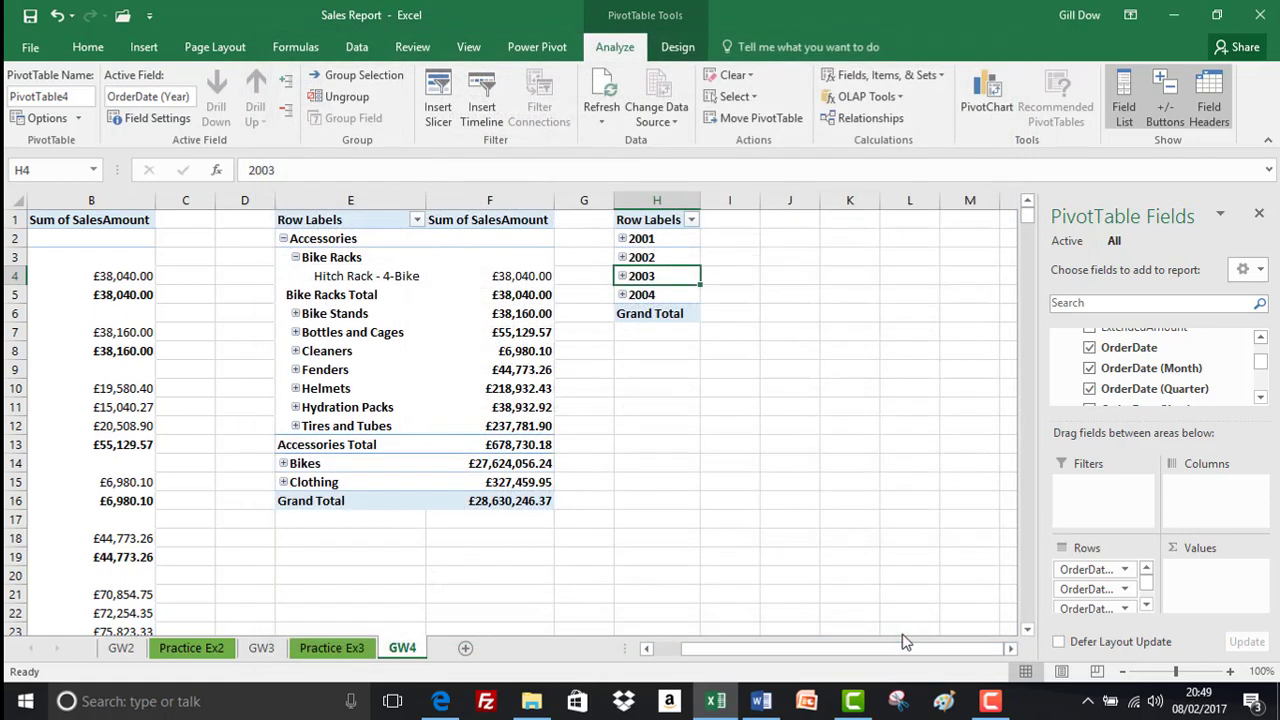
# Open the data model in Power Pivot and examine the OrderDate grouping columns at the end of the Sales table
pyautogui.click(536, 48)
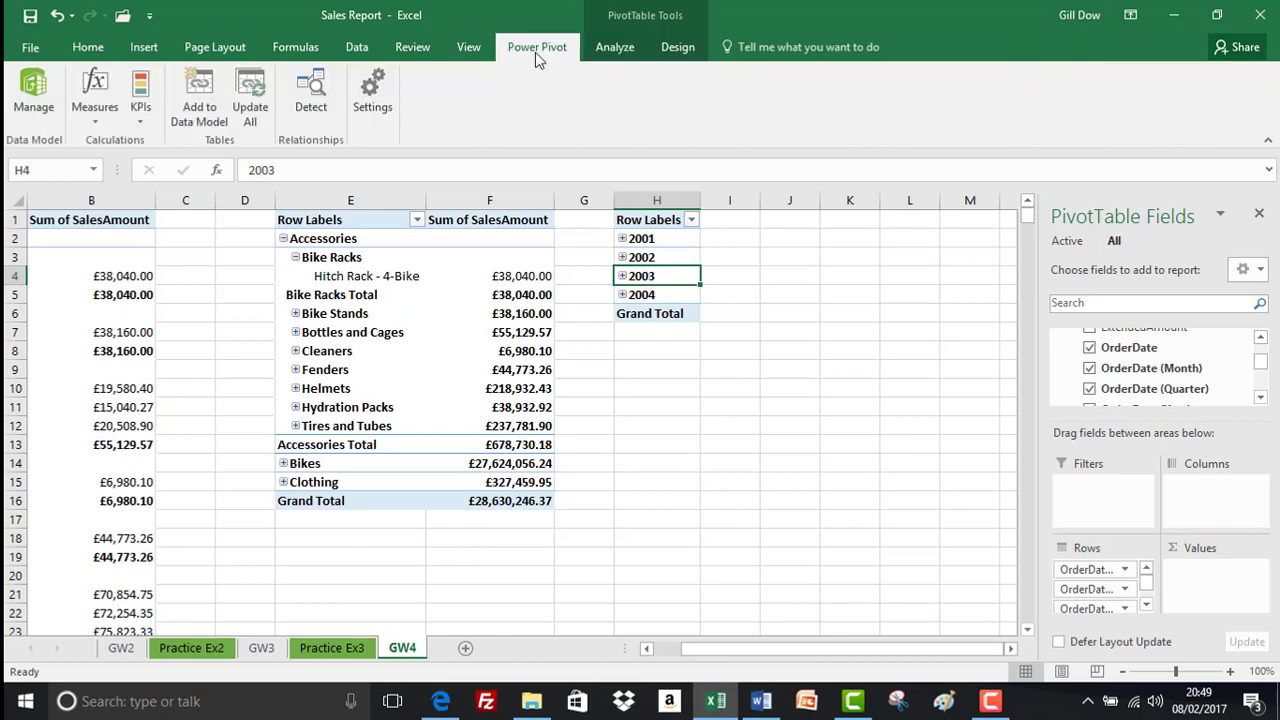
pyautogui.click(50, 104)
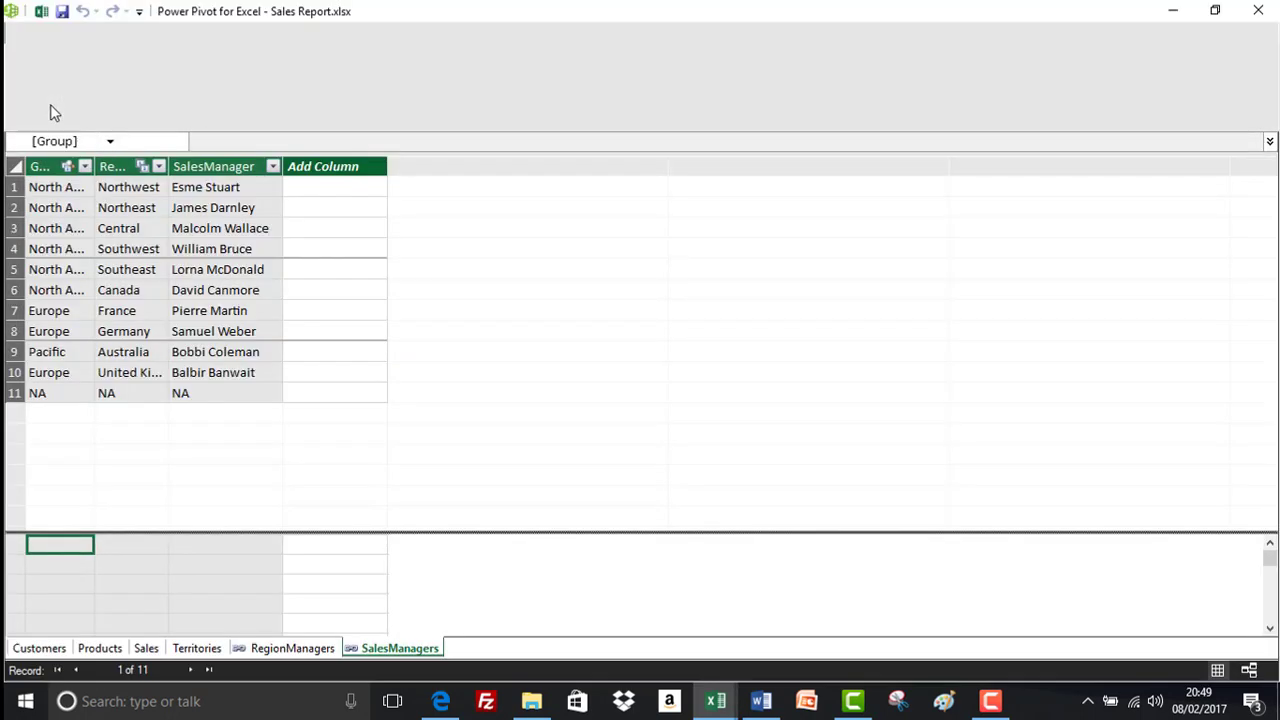
pyautogui.click(146, 649)
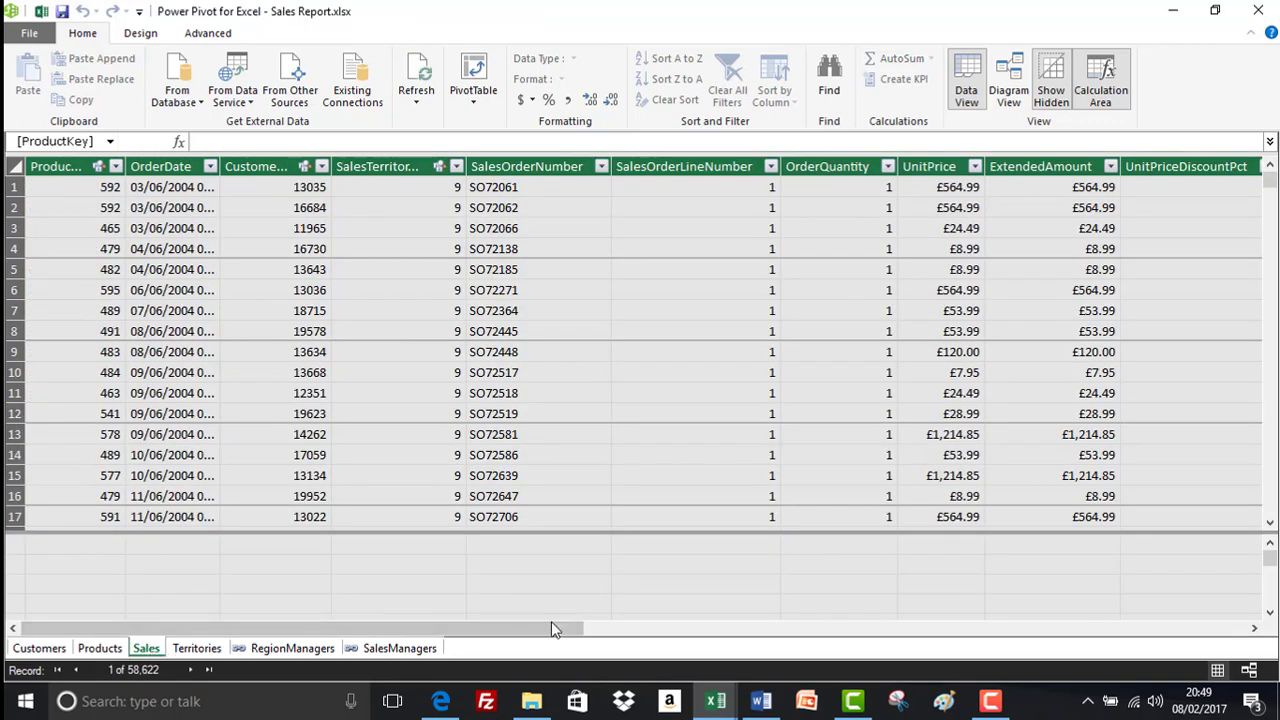
pyautogui.moveTo(537, 640); pyautogui.dragTo(1202, 645)
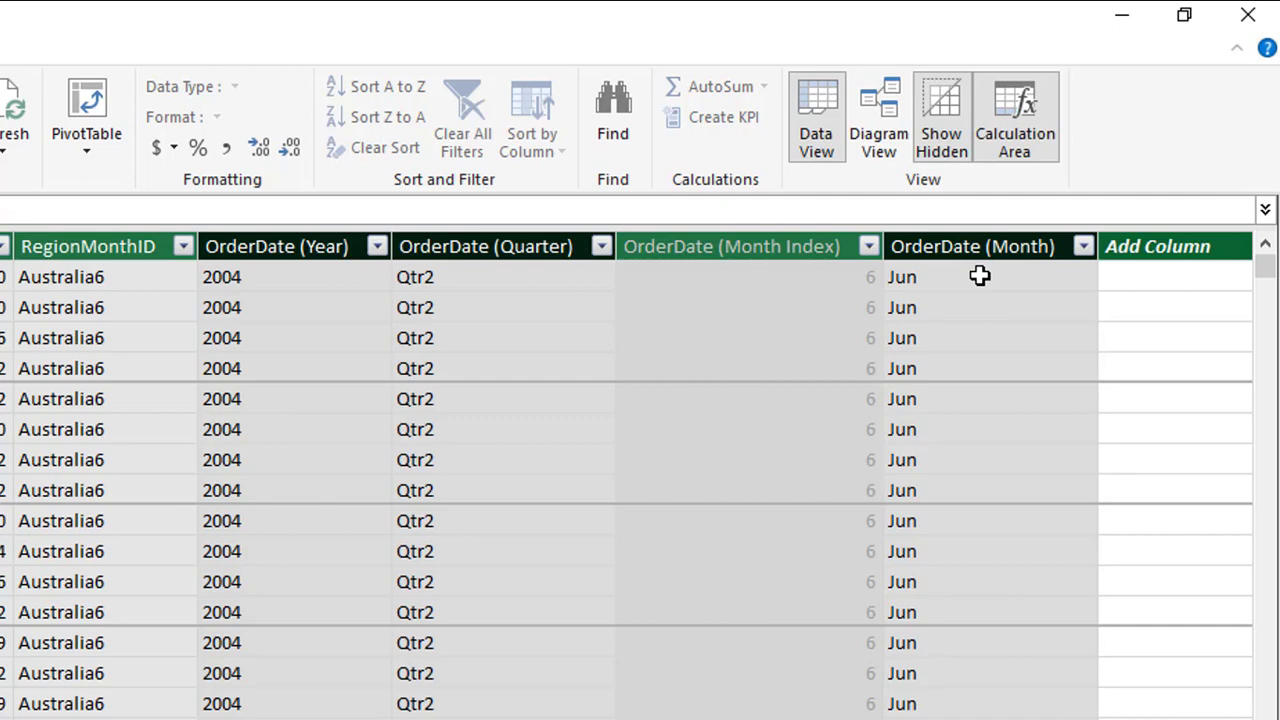
# Permanently delete the OrderDate Year, Quarter, Month Index and Month columns from the Sales table in the data model
pyautogui.moveTo(245, 247); pyautogui.dragTo(914, 250)
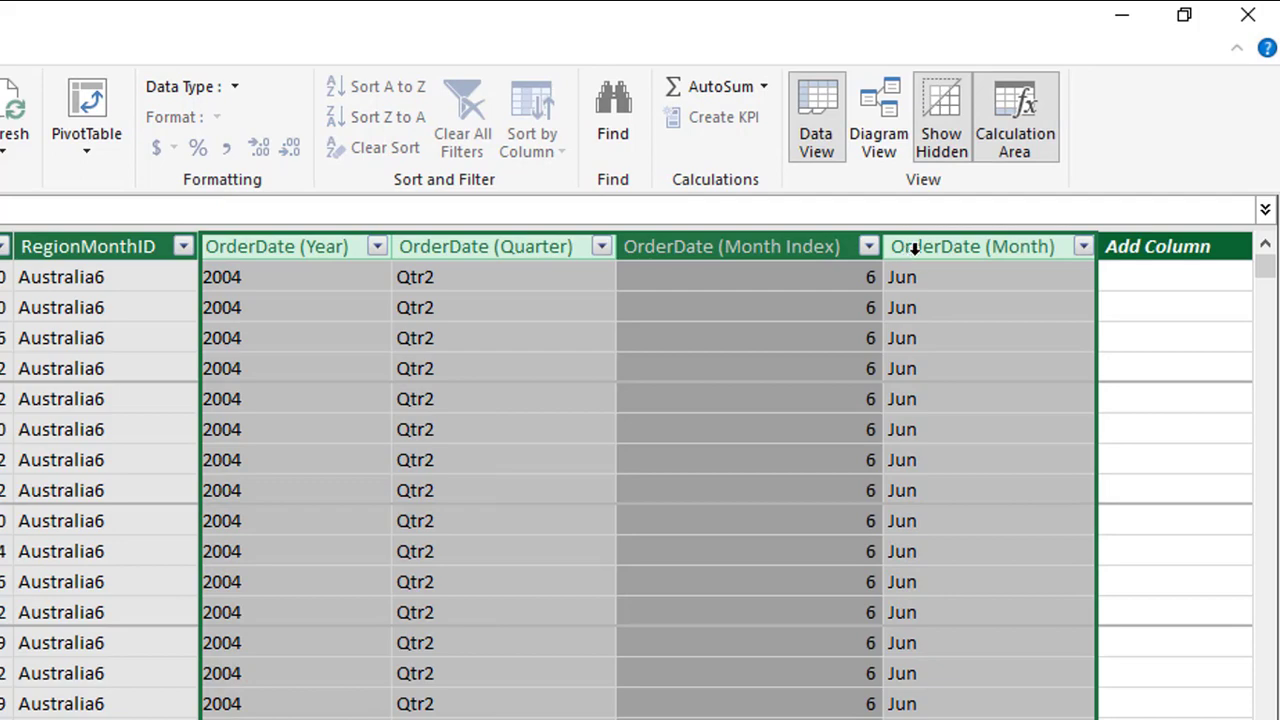
pyautogui.rightClick(915, 250)
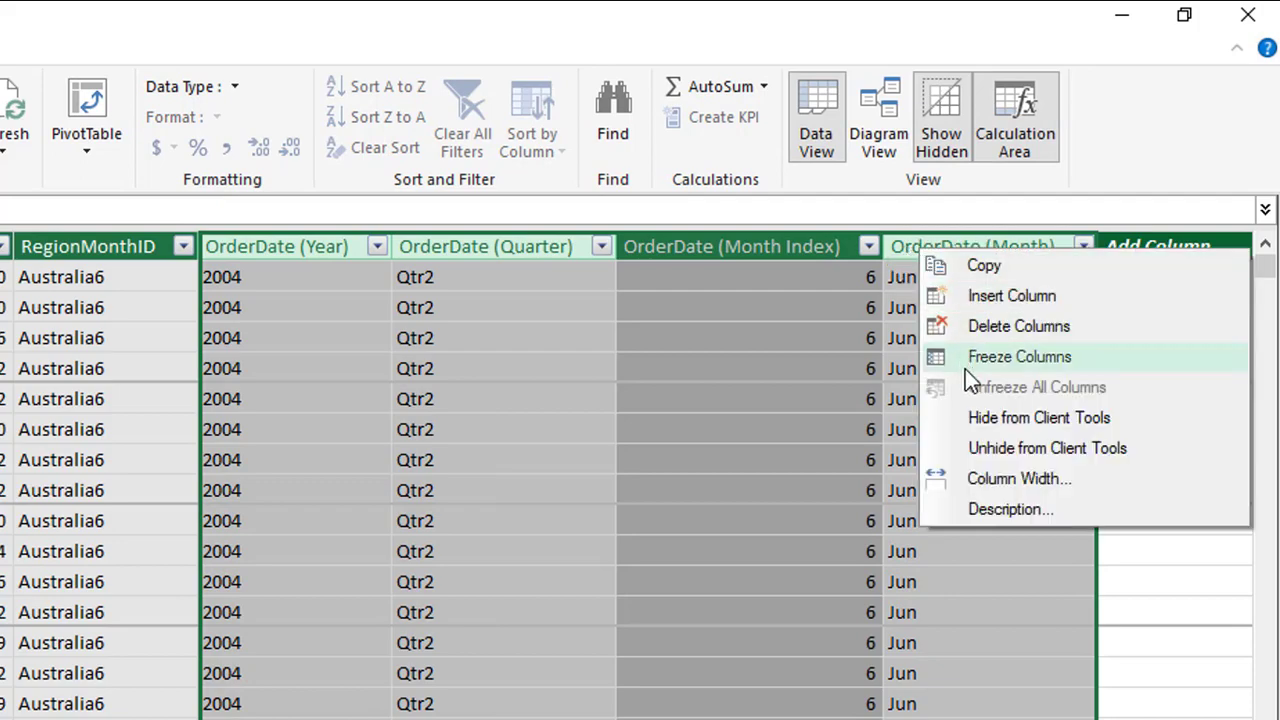
pyautogui.click(979, 330)
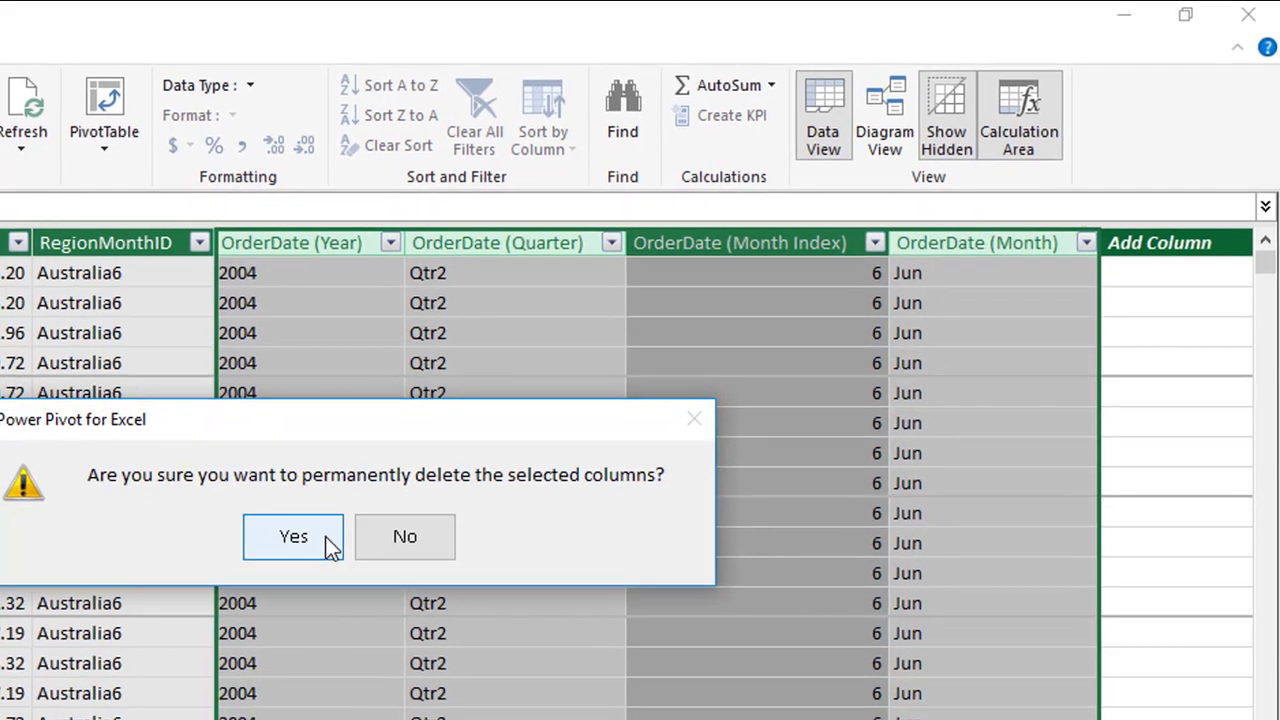
pyautogui.click(323, 539)
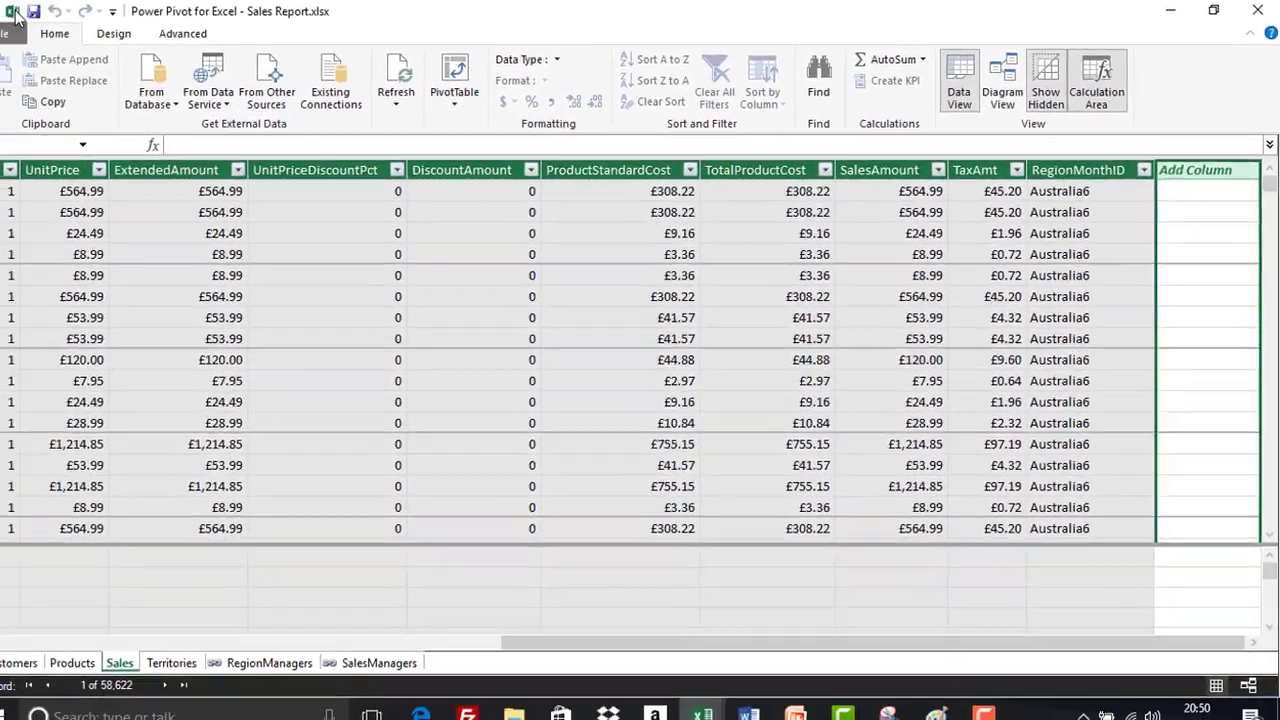
# Switch back to the Excel workbook and delete the OrderDate PivotTable starting in column H of sheet GW4
pyautogui.click(10, 14)
pyautogui.click(651, 201)
pyautogui.press('Delete')
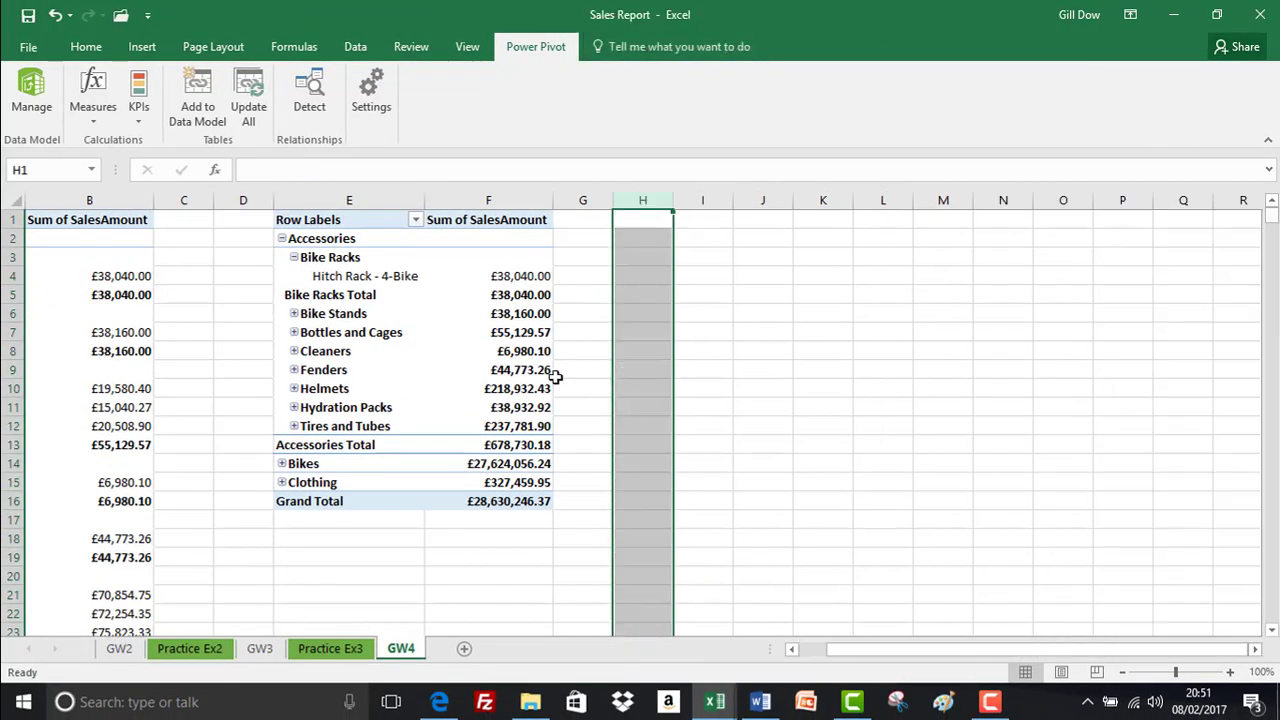
# Remove and re-add the All Products hierarchy in the PivotTable starting at column E, and expand Accessories and Bike Racks
pyautogui.click(478, 371)
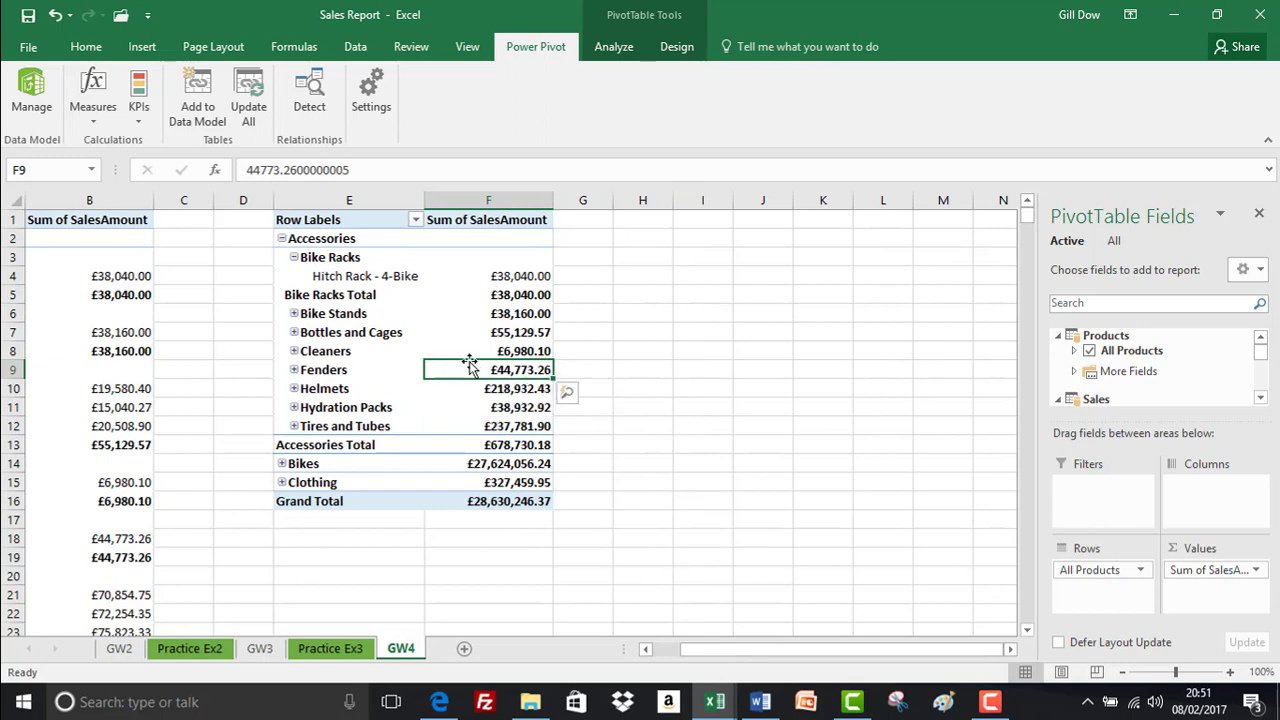
pyautogui.moveTo(712, 652); pyautogui.dragTo(652, 647)
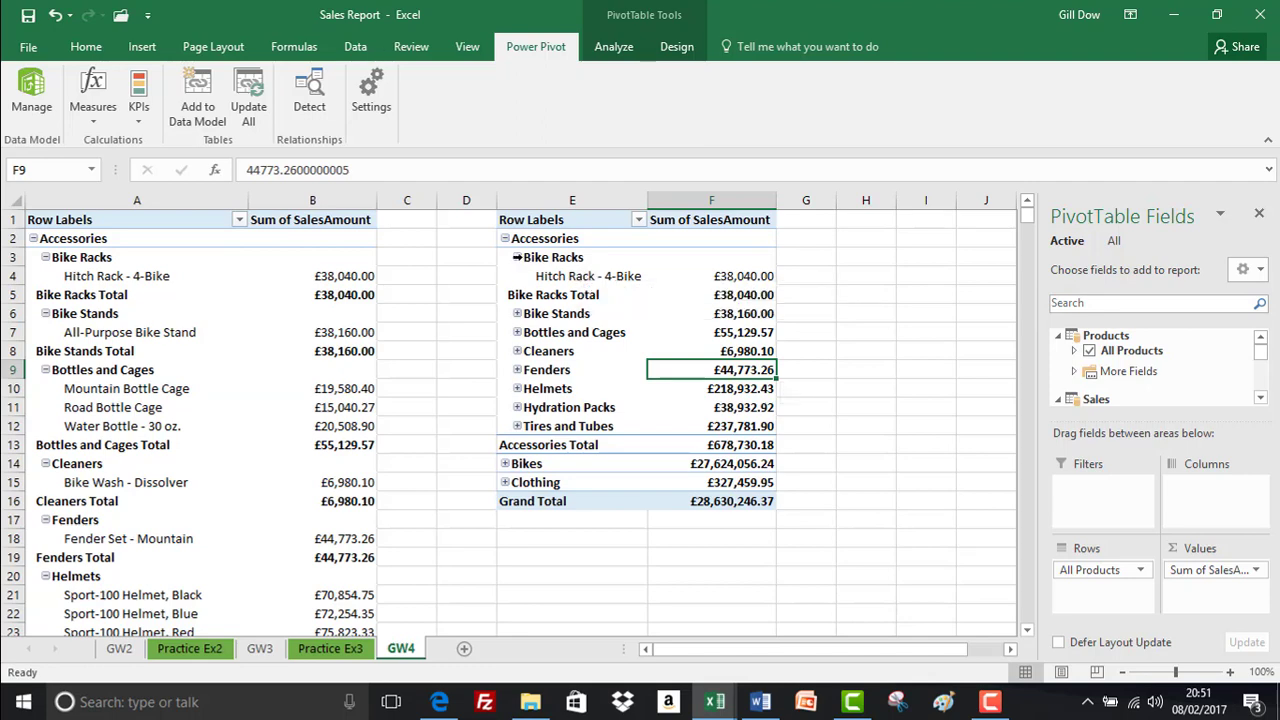
pyautogui.click(1090, 352)
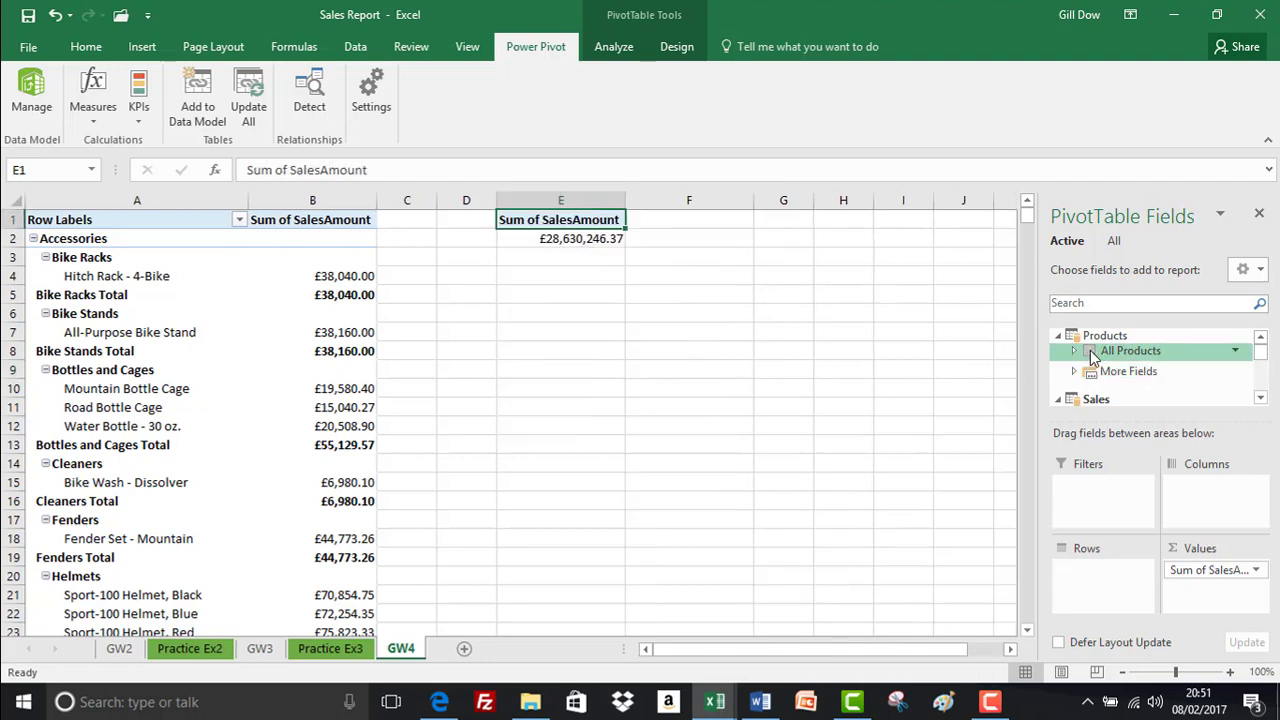
pyautogui.click(1089, 351)
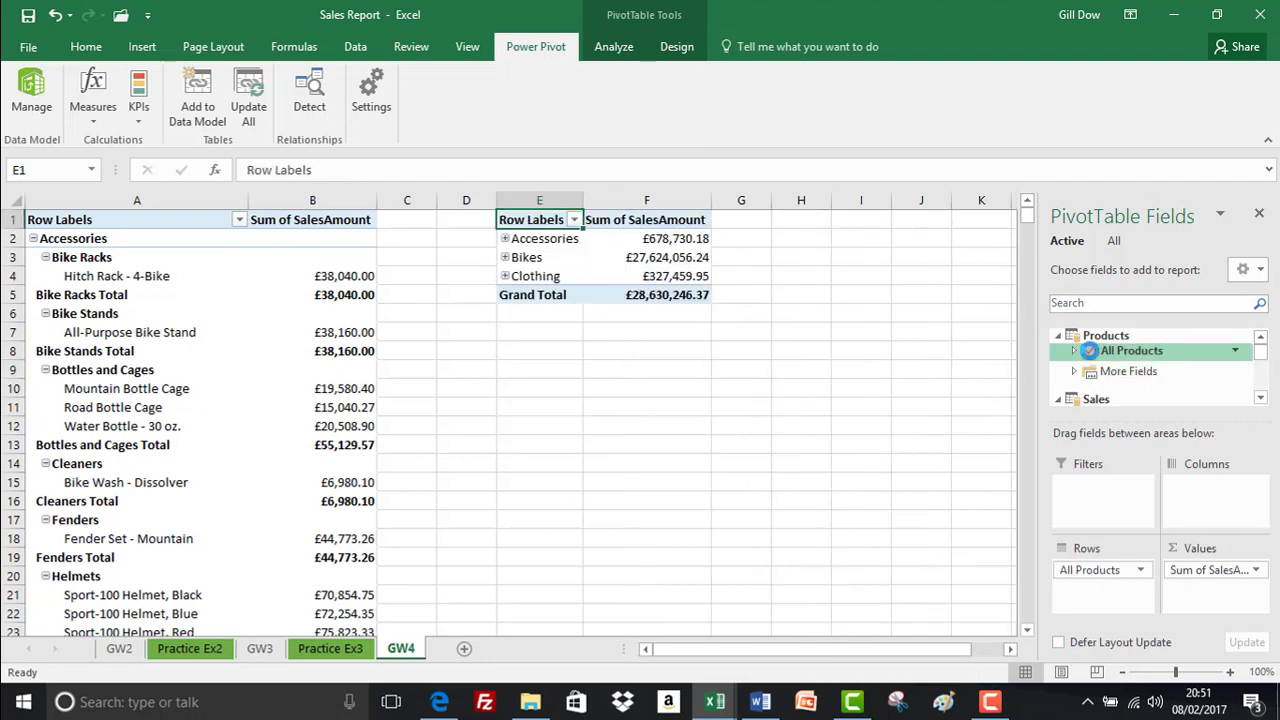
pyautogui.click(506, 239)
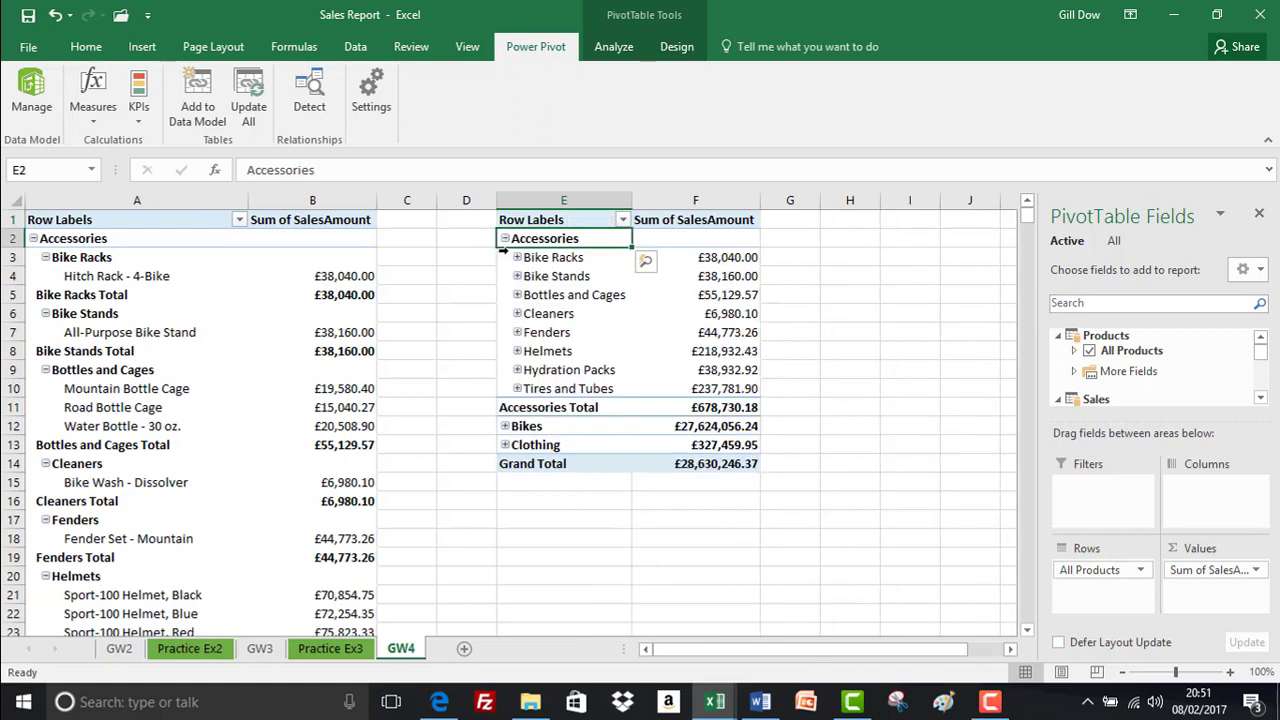
pyautogui.click(518, 258)
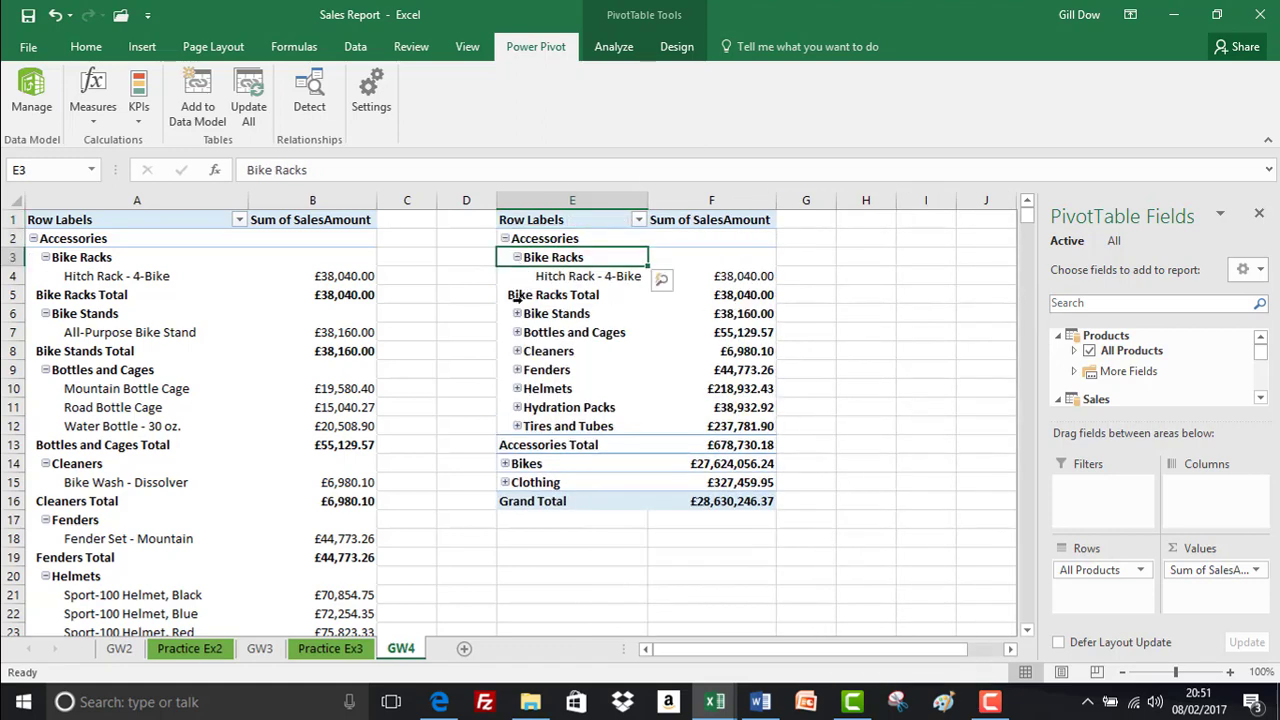